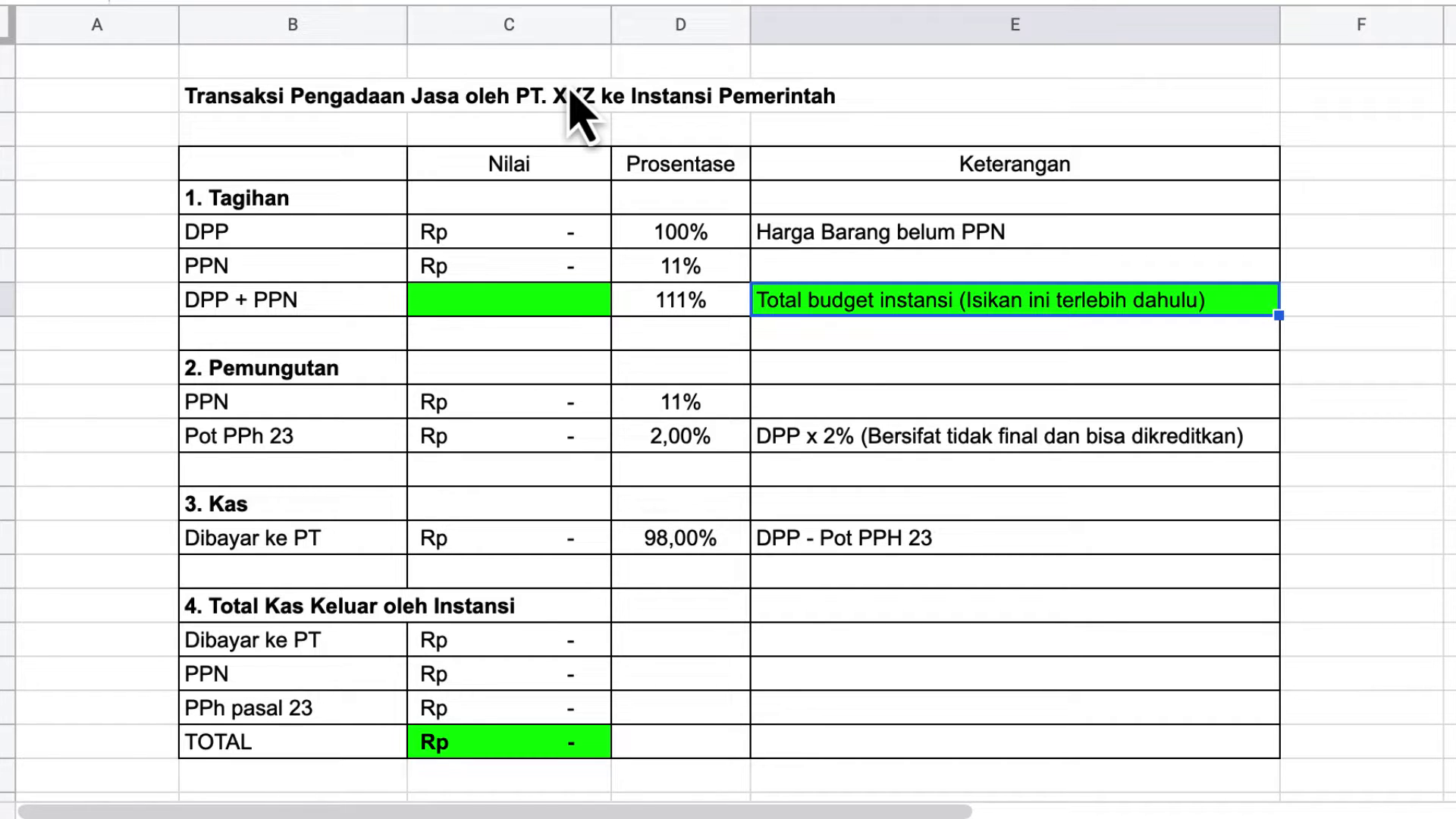
Step: Enter 8000000 as the DPP + PPN amount in the Tagihan section
click(493, 97)
click(362, 106)
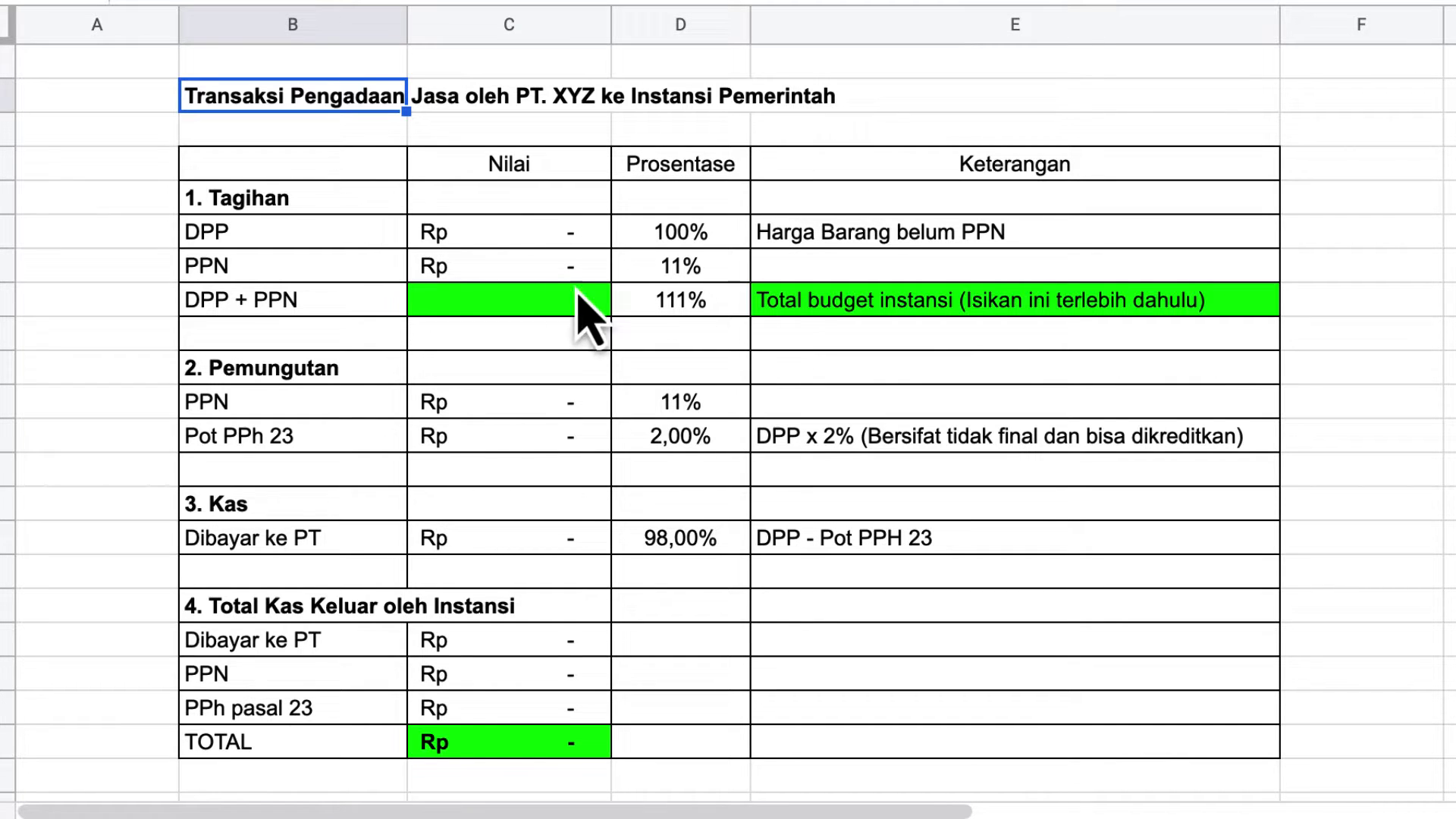
click(538, 300)
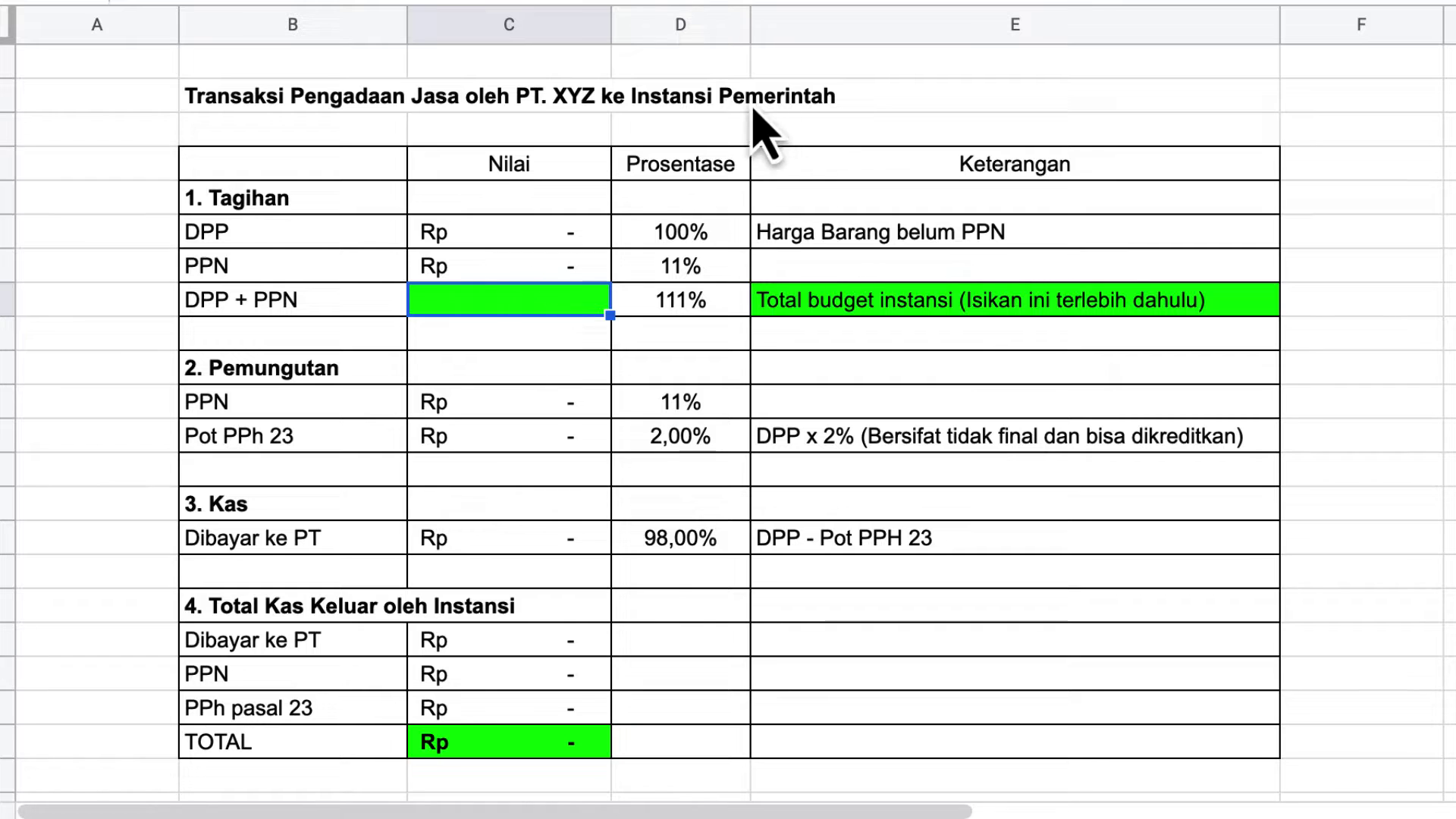
double_click(536, 303)
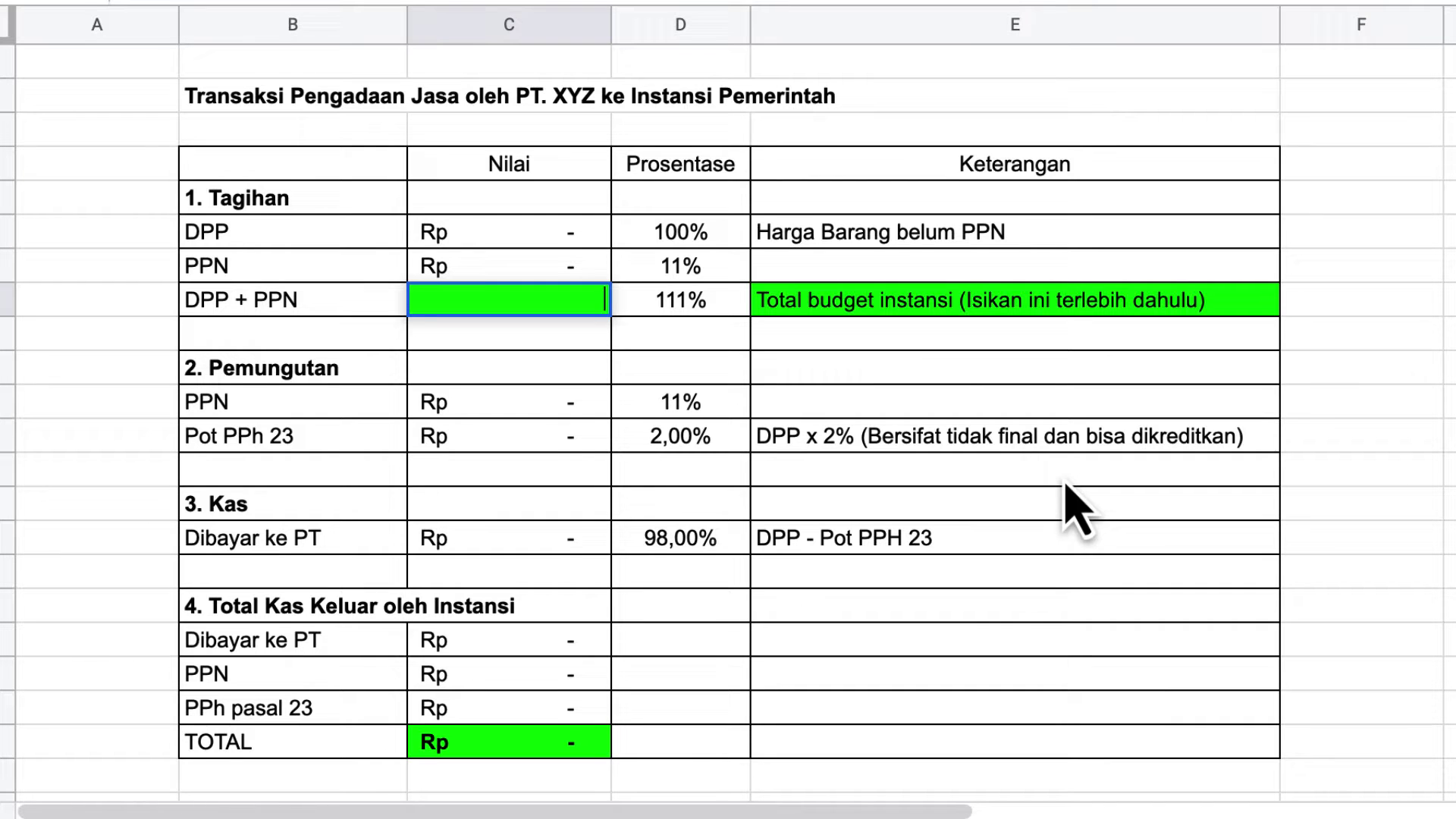
text(8000000)
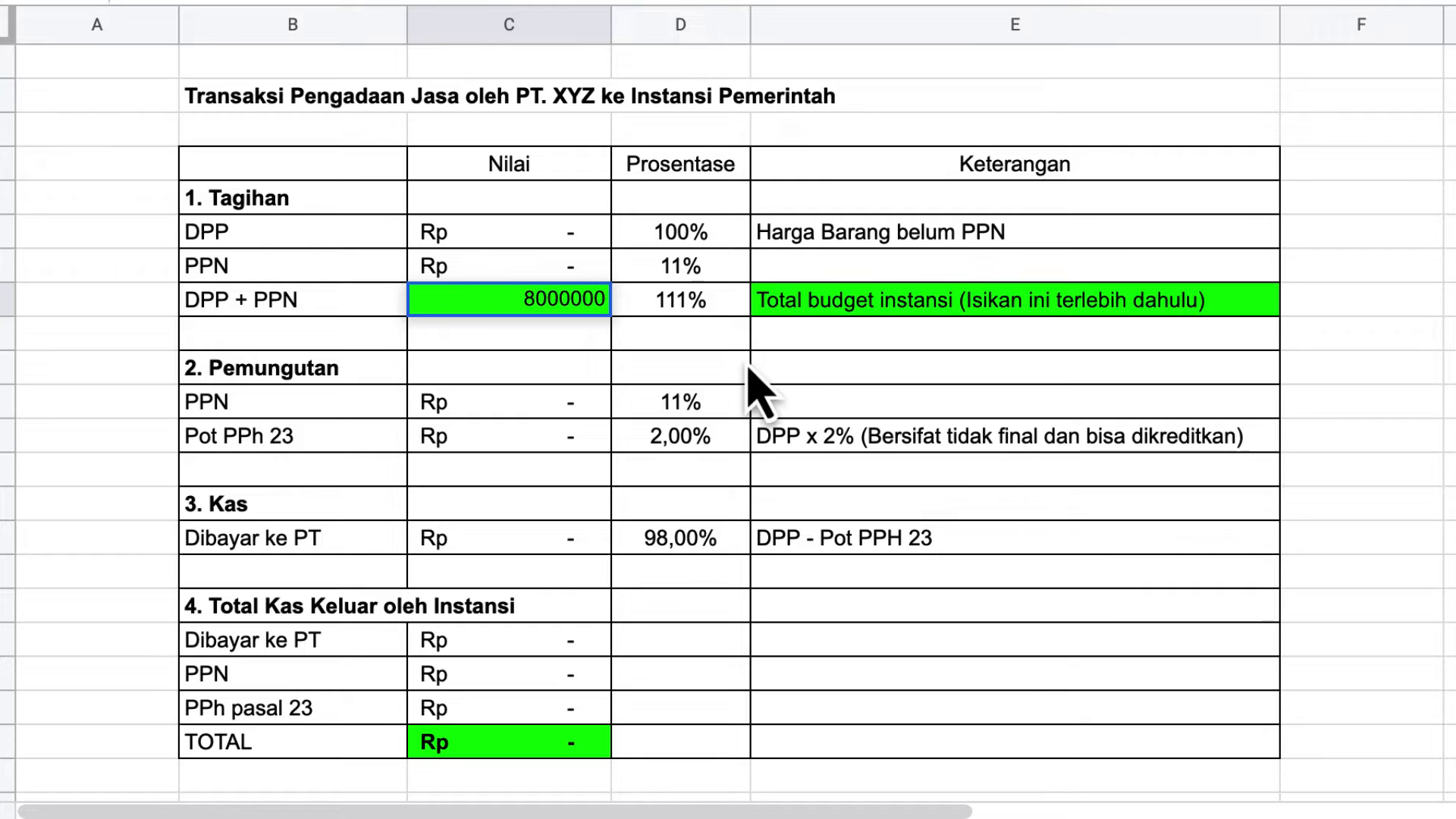
double_click(572, 303)
click(646, 309)
click(571, 308)
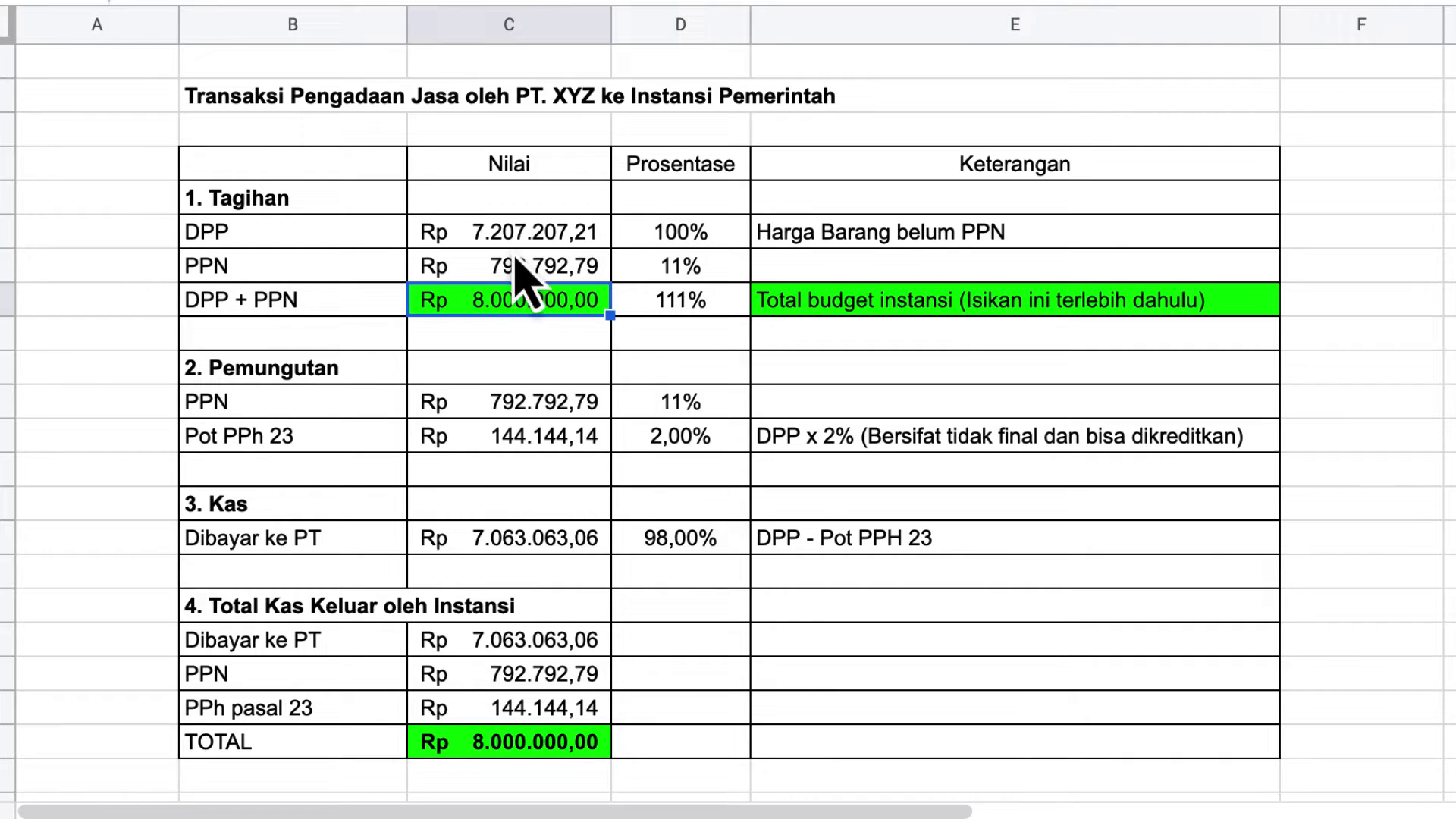
Step: Set the DPP + PPN amount in the Tagihan section to 100.000.000
double_click(512, 303)
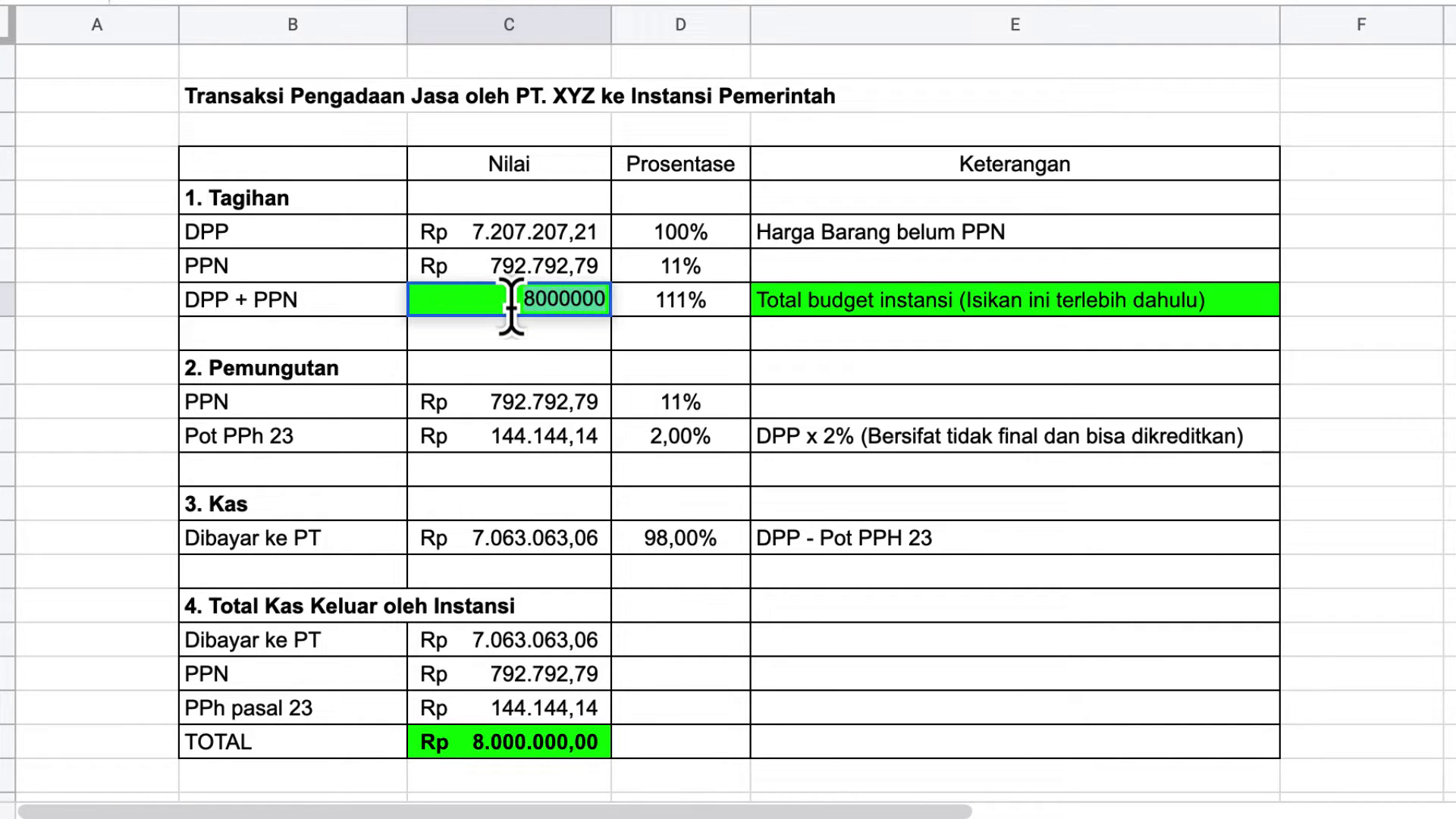
click(510, 303)
click(641, 311)
double_click(480, 304)
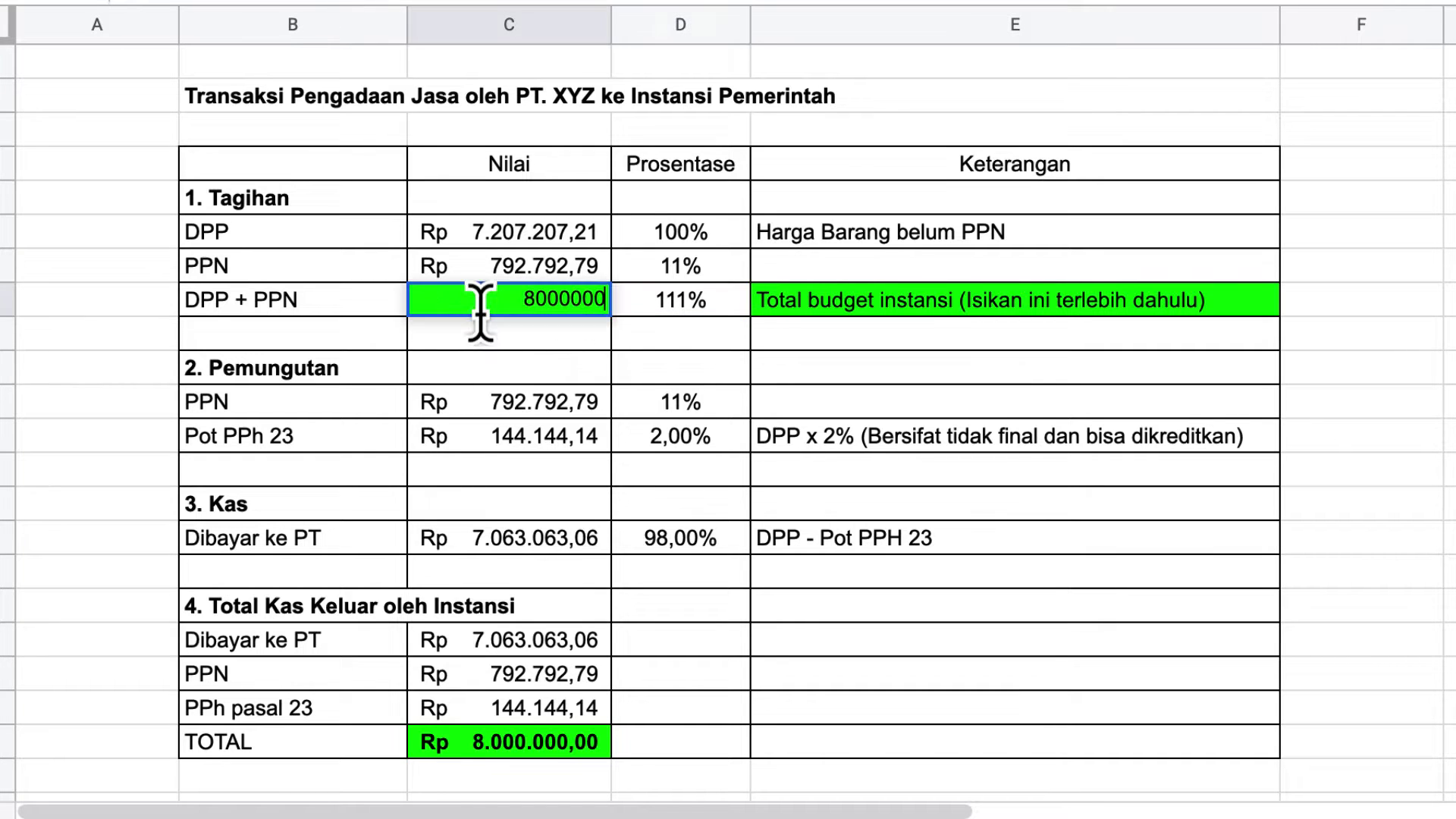
double_click(480, 307)
text(1)
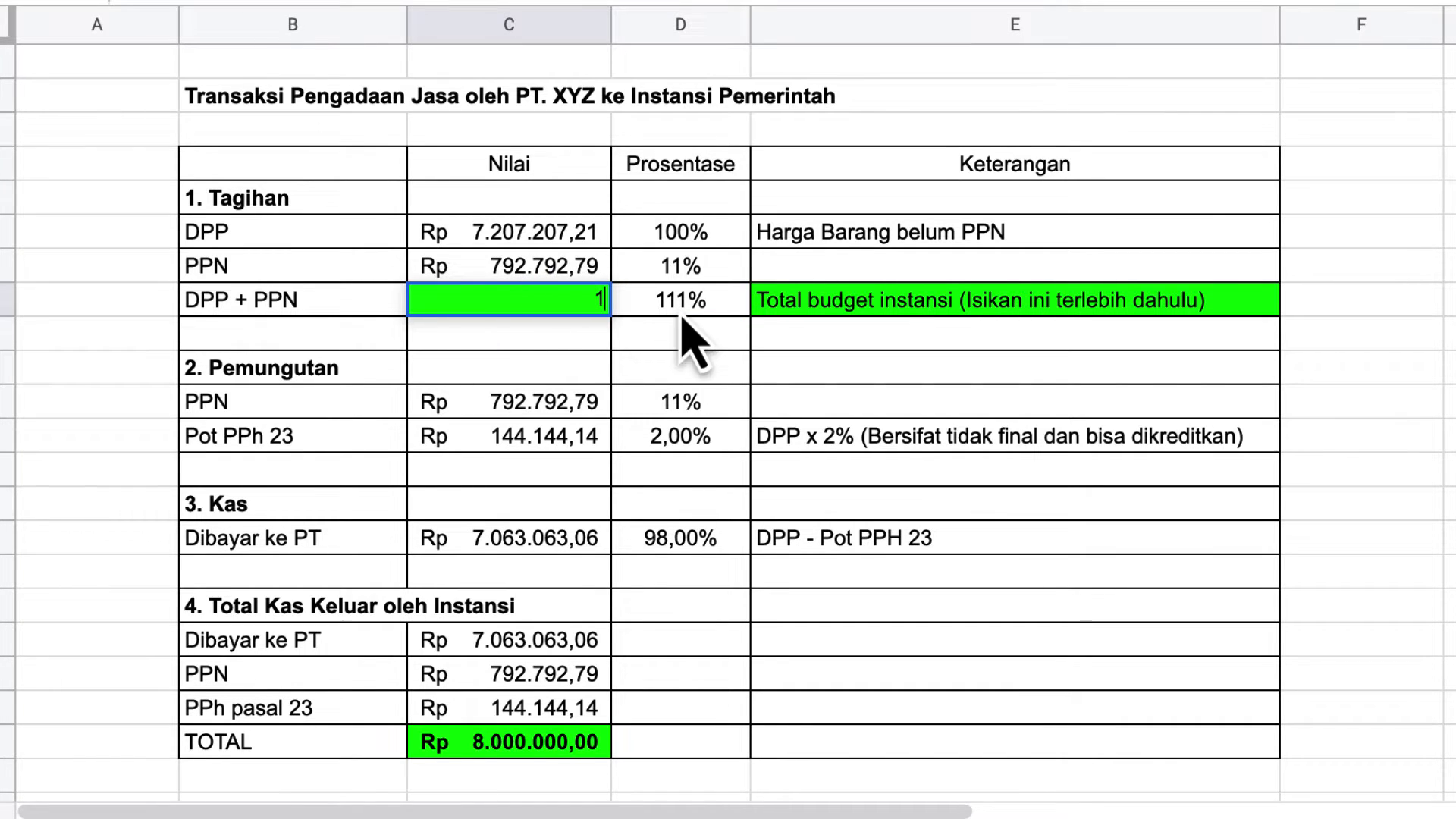
text(00.000.000)
key(Return)
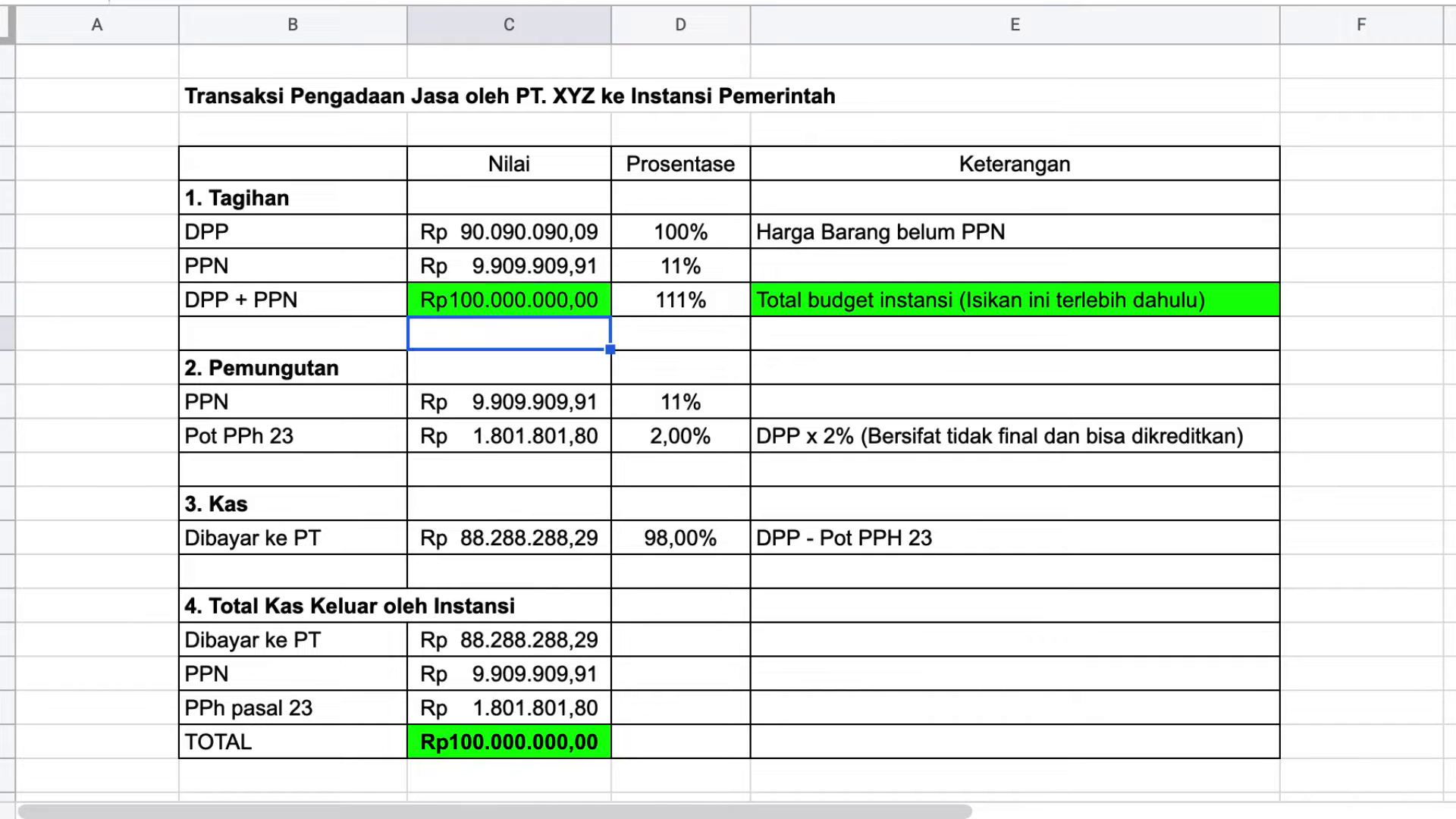
Step: Examine the PPN and Pot PPh 23 rows under Pemungutan, including the PPh 23 amount, percentage and explanatory note
click(548, 439)
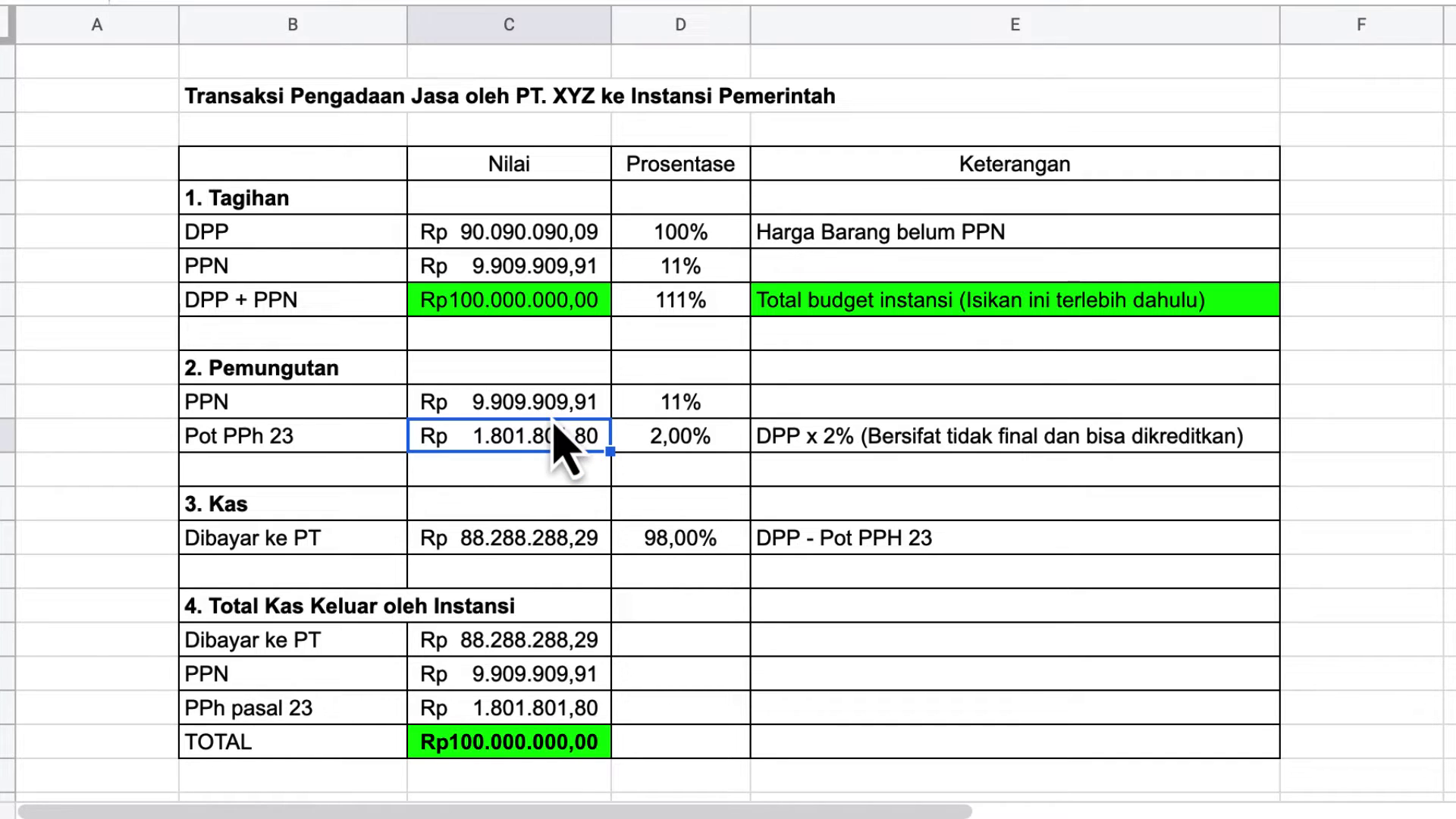
click(515, 408)
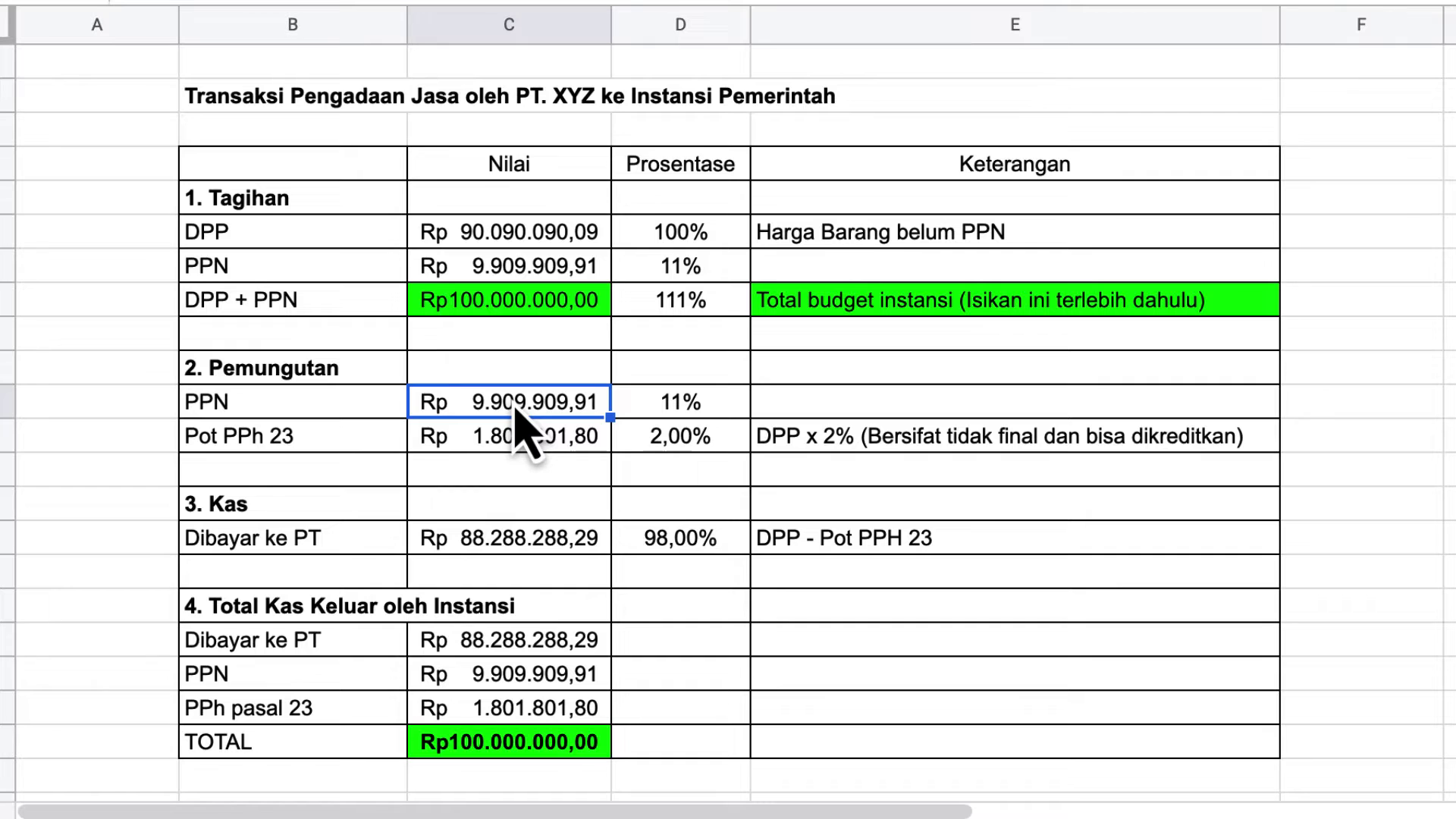
click(334, 402)
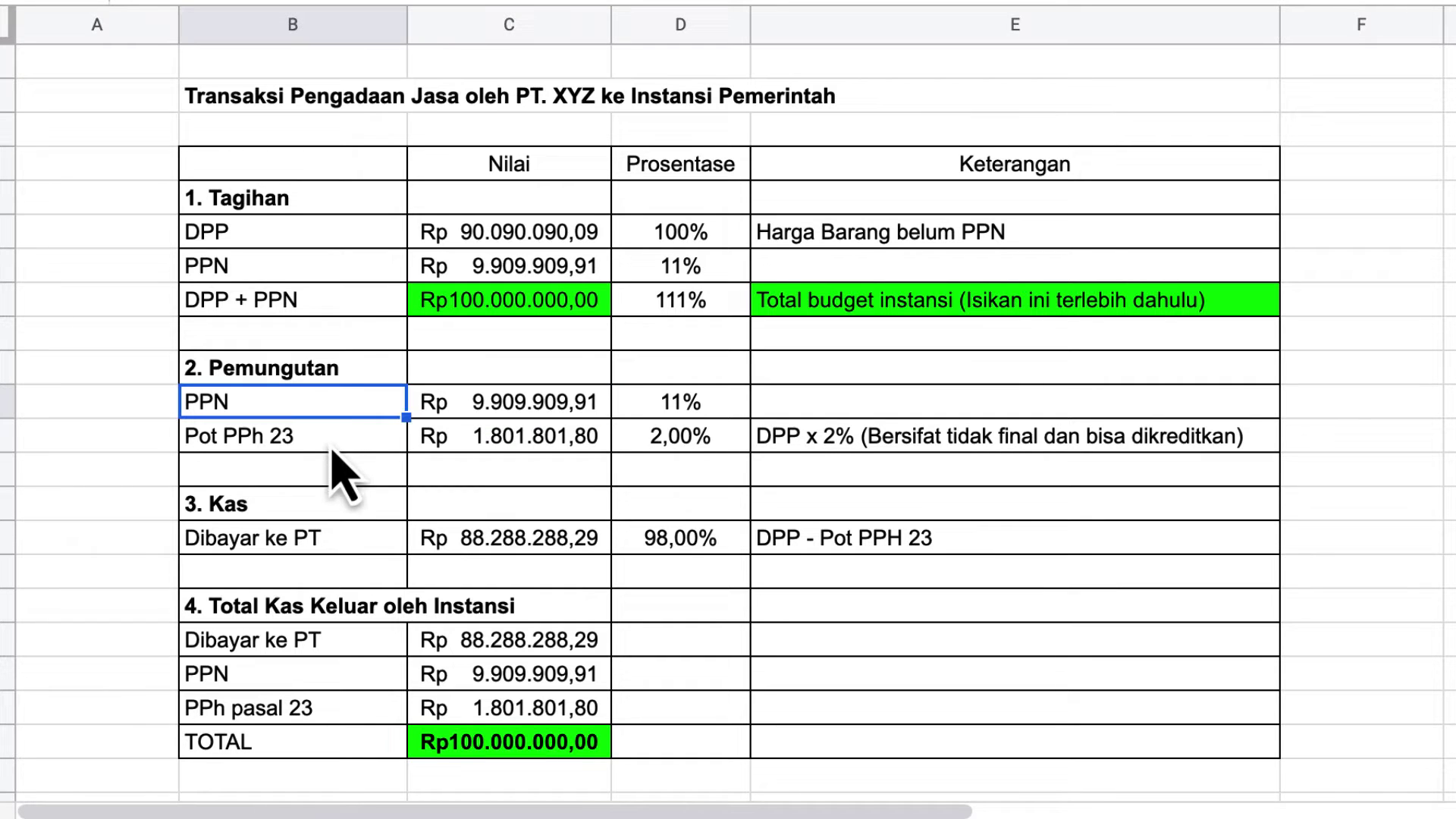
click(332, 448)
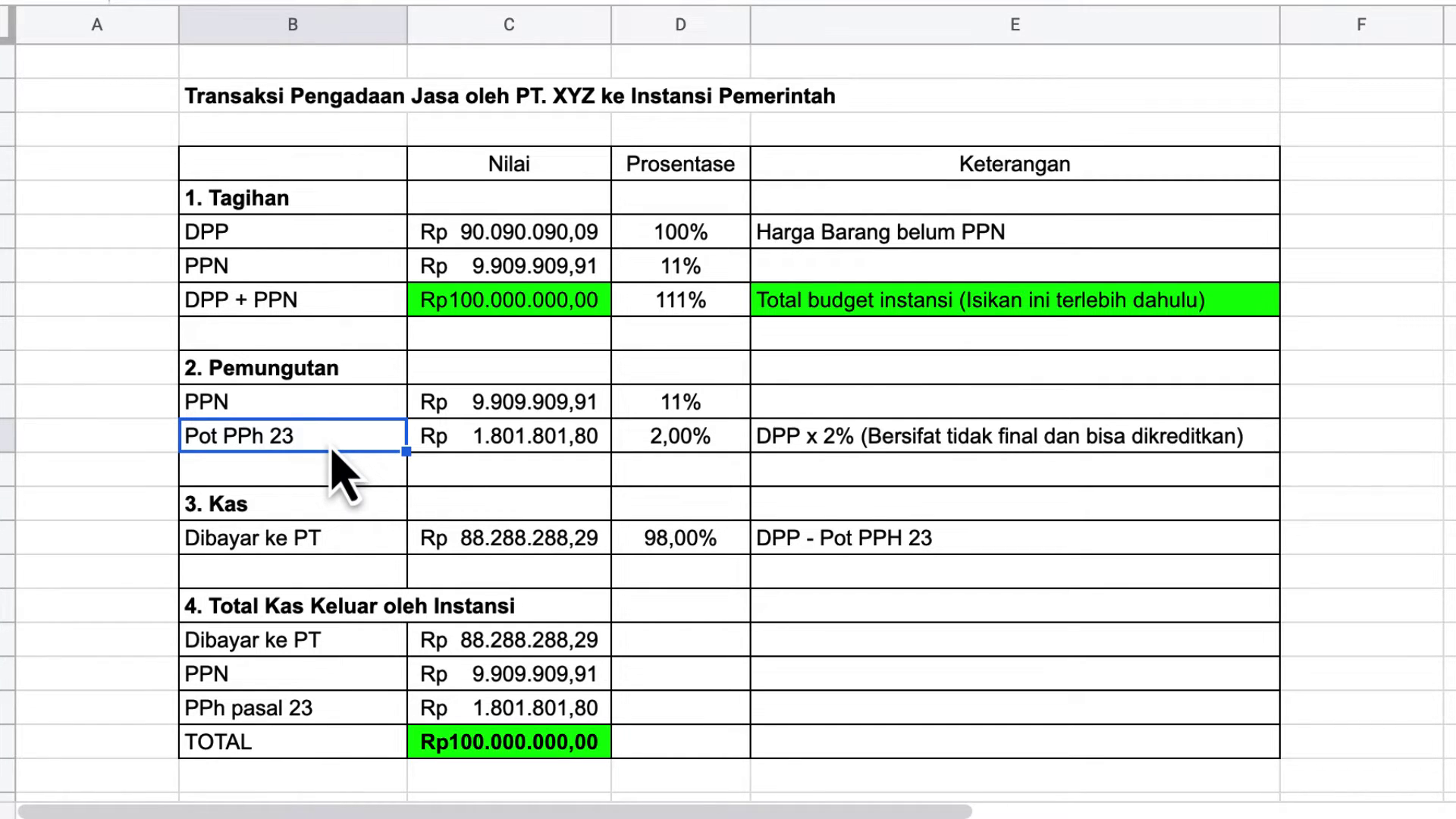
click(685, 448)
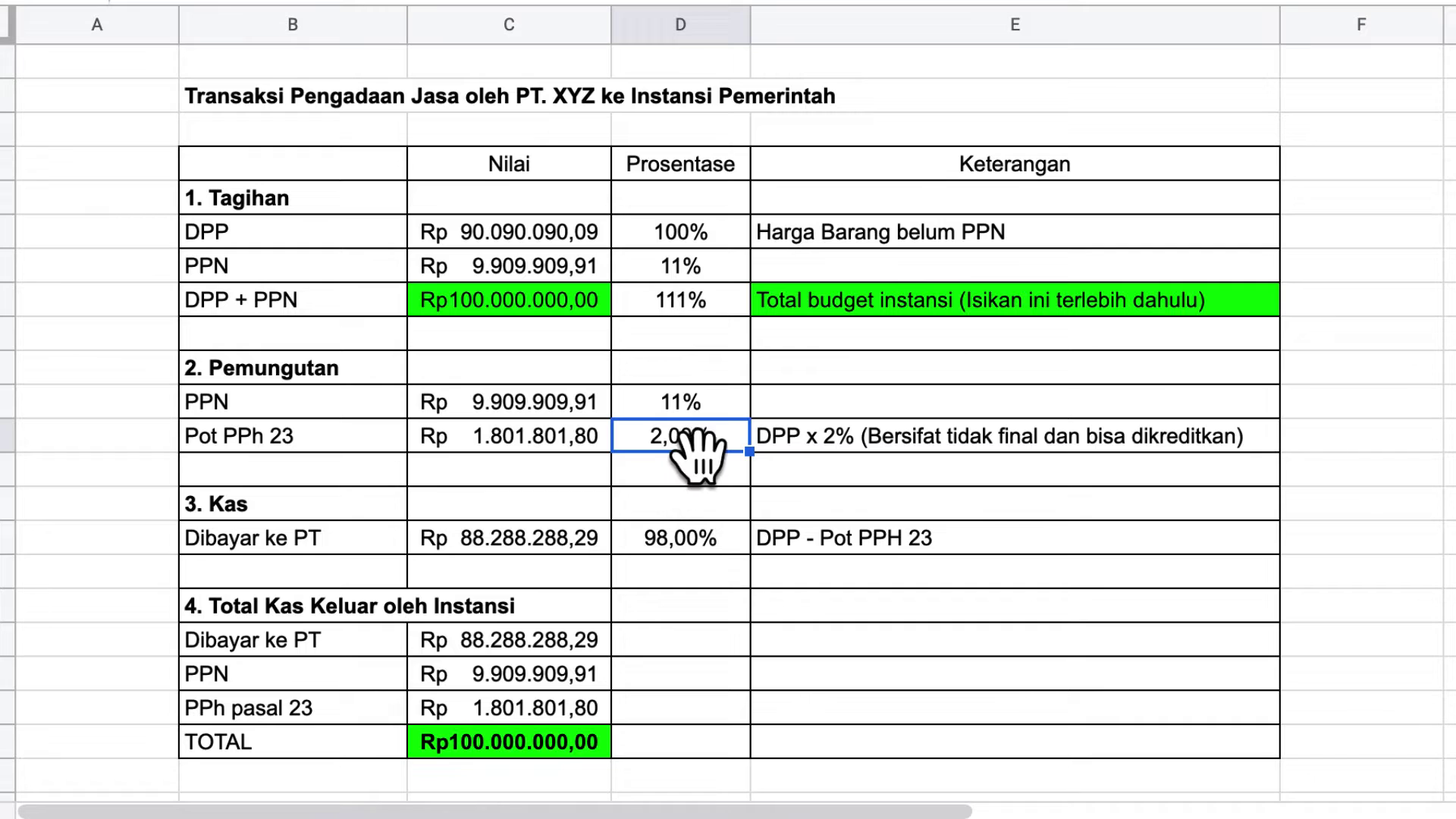
click(894, 450)
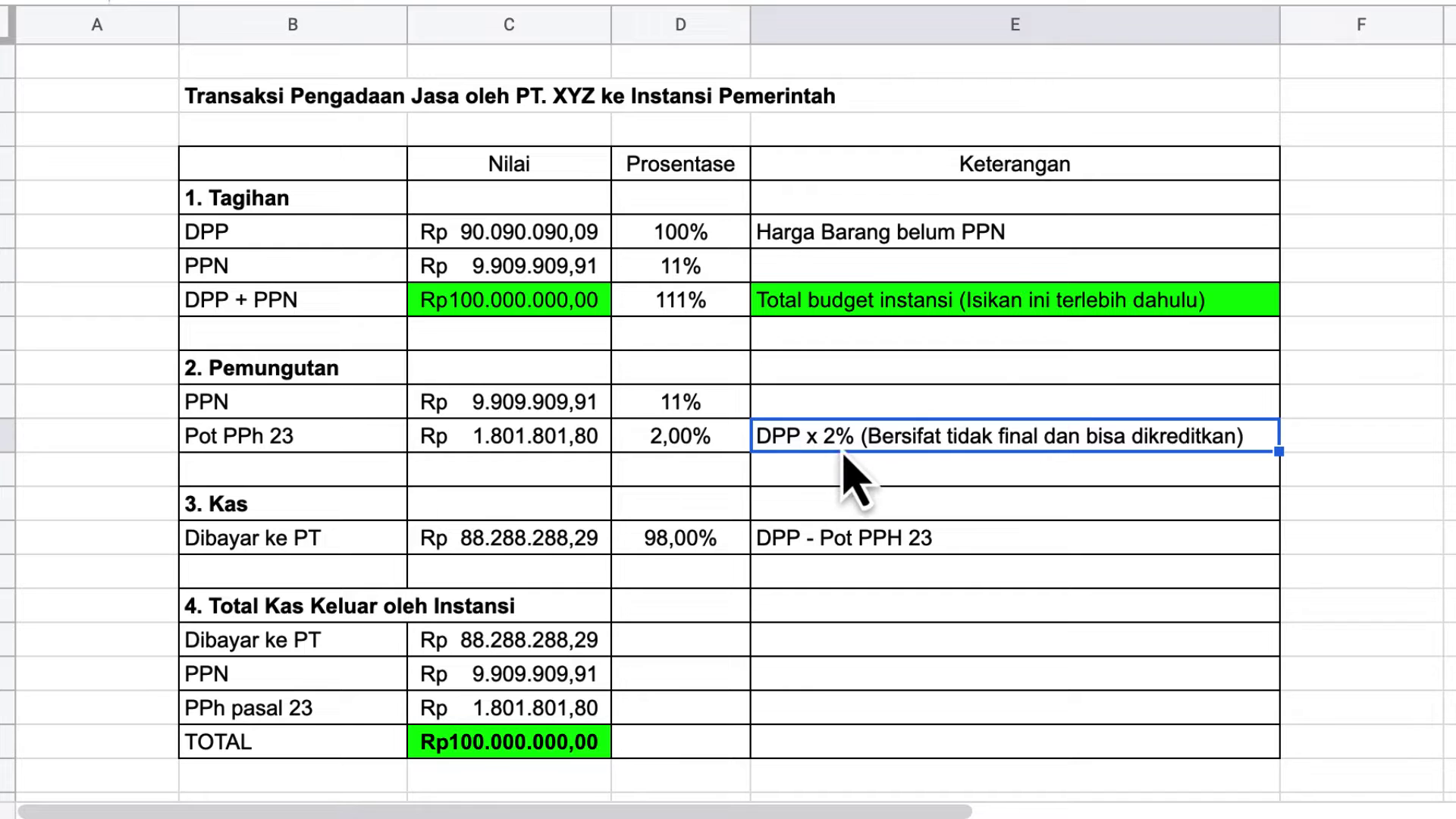
click(661, 446)
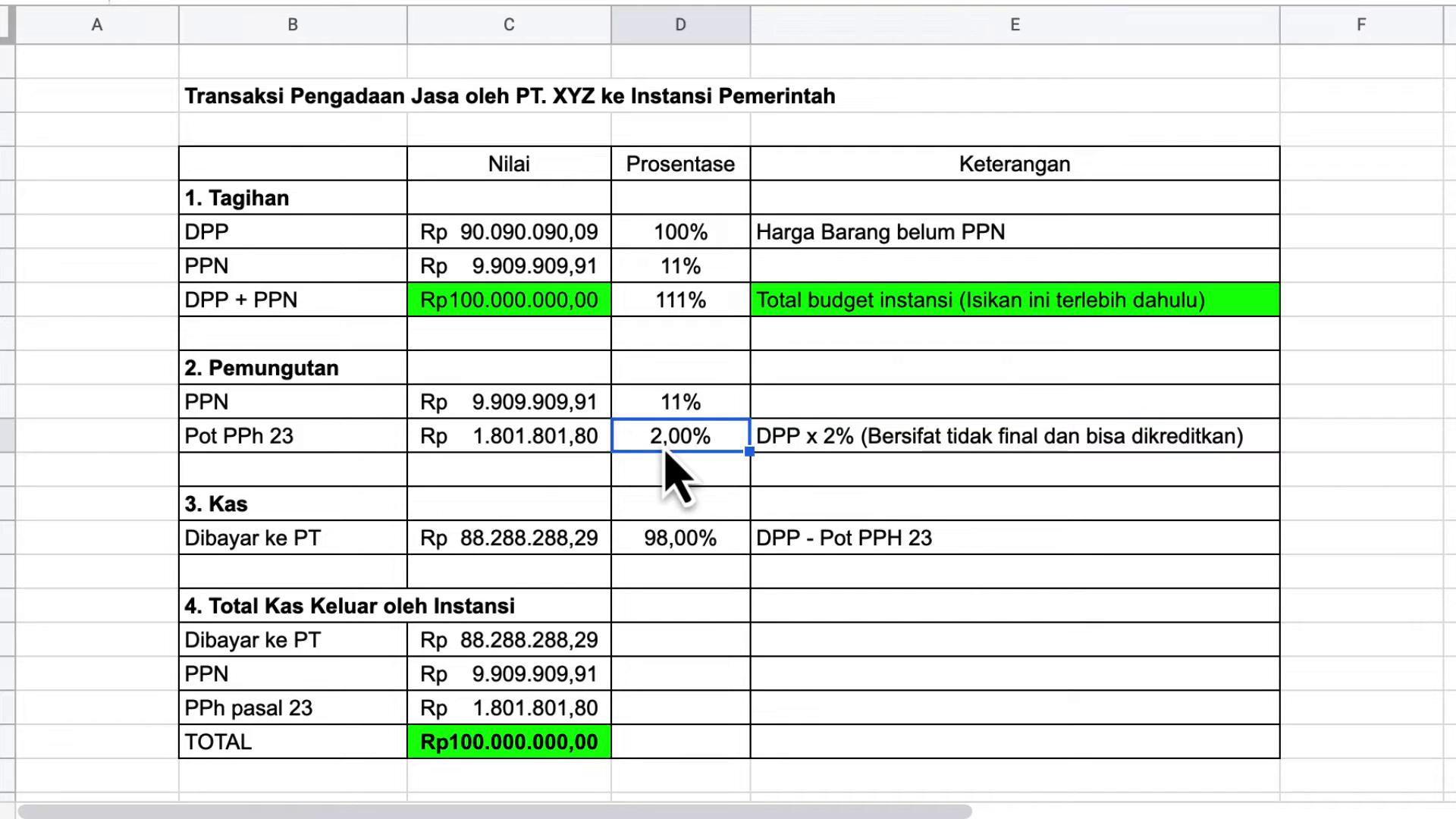
click(535, 449)
click(880, 440)
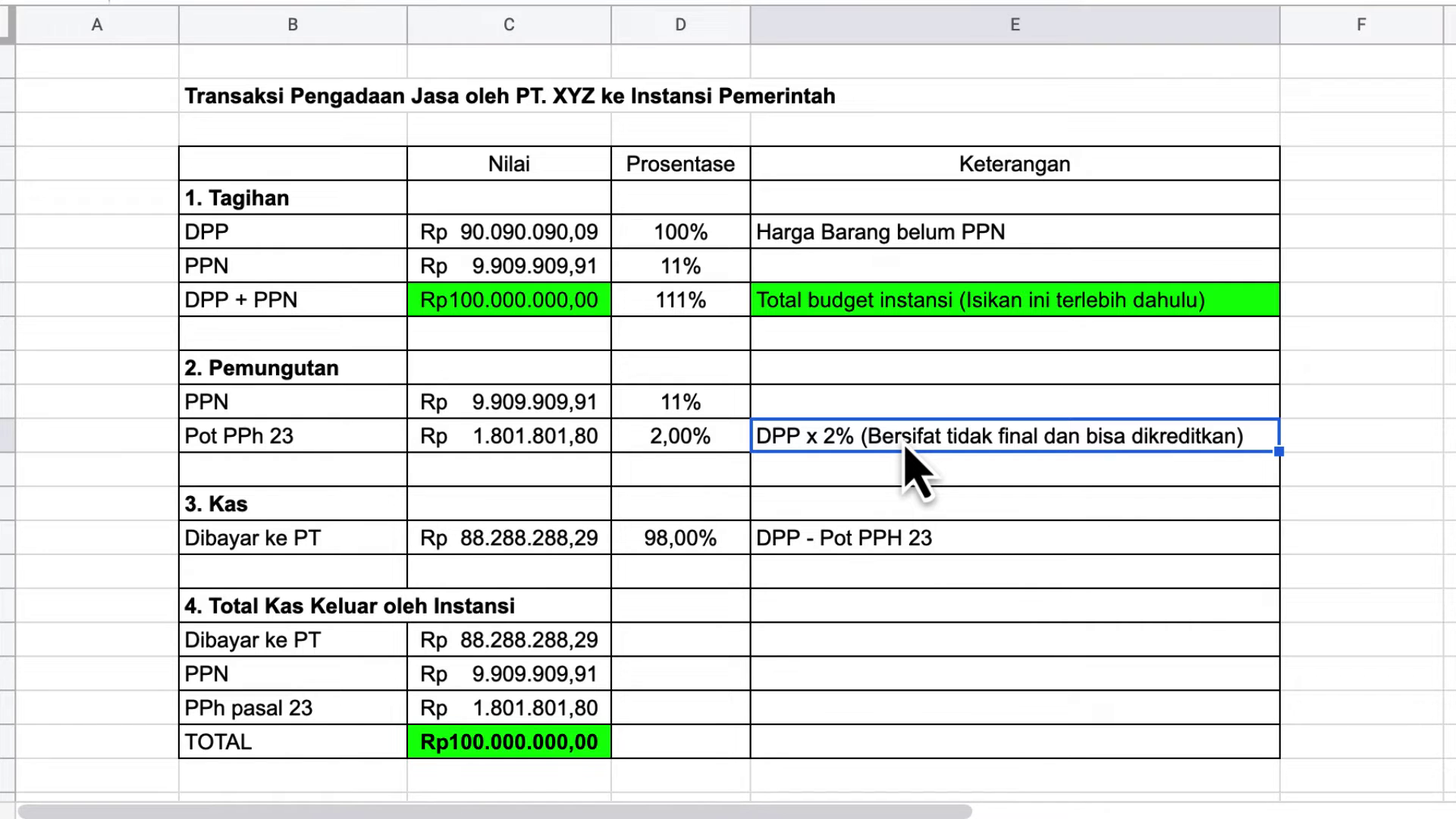
key(Left)
key(Left)
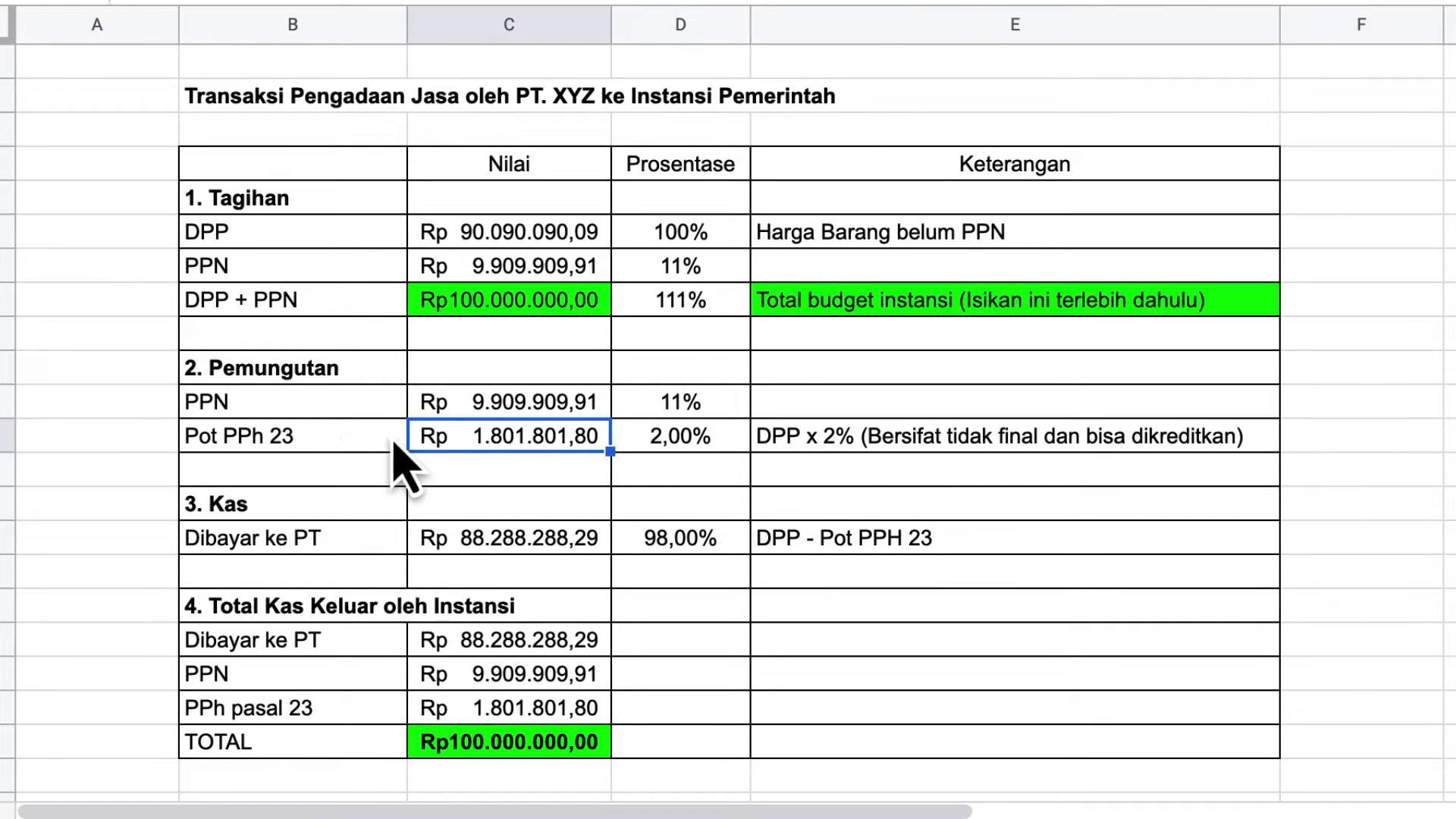
click(345, 439)
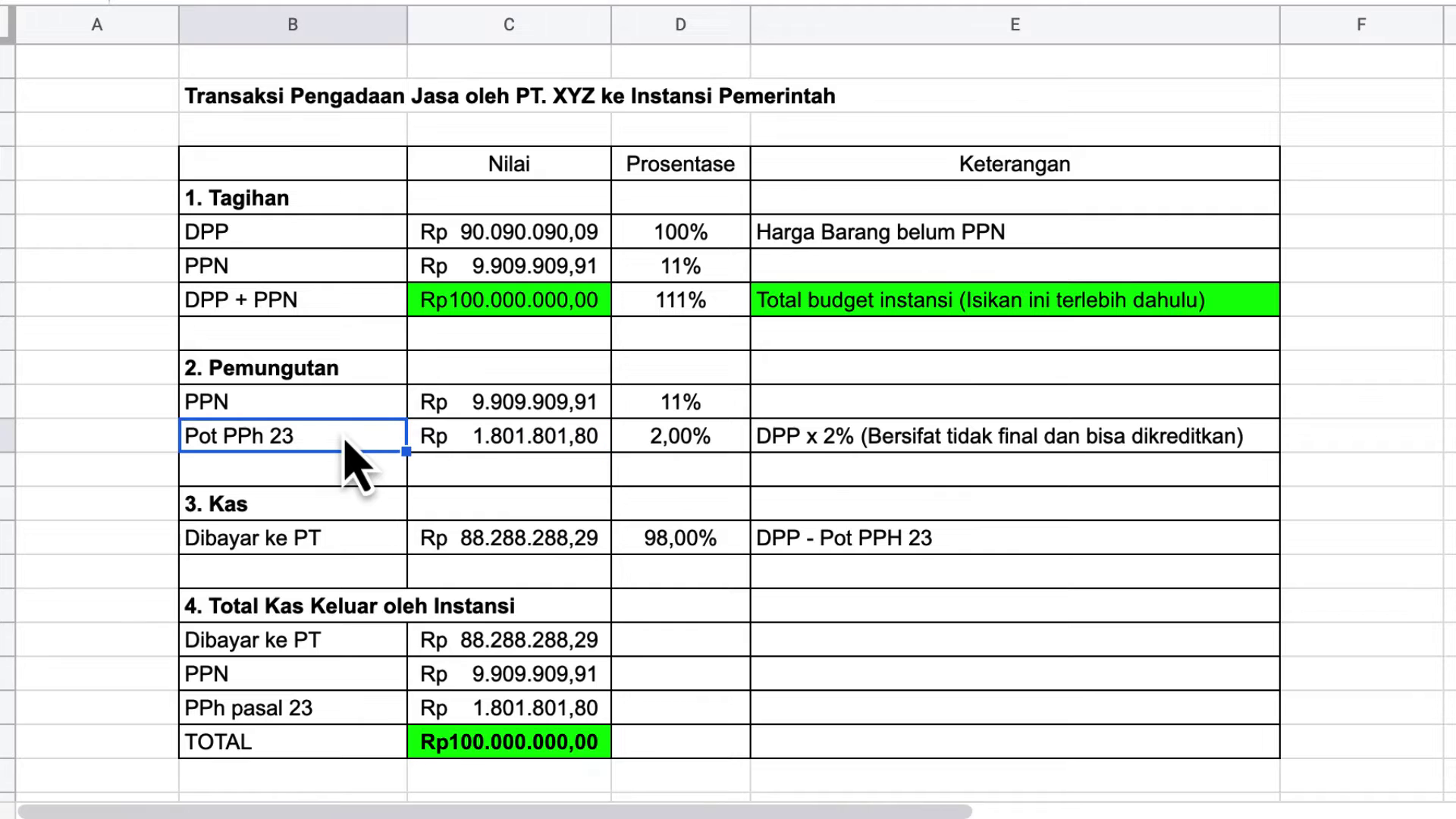
click(806, 434)
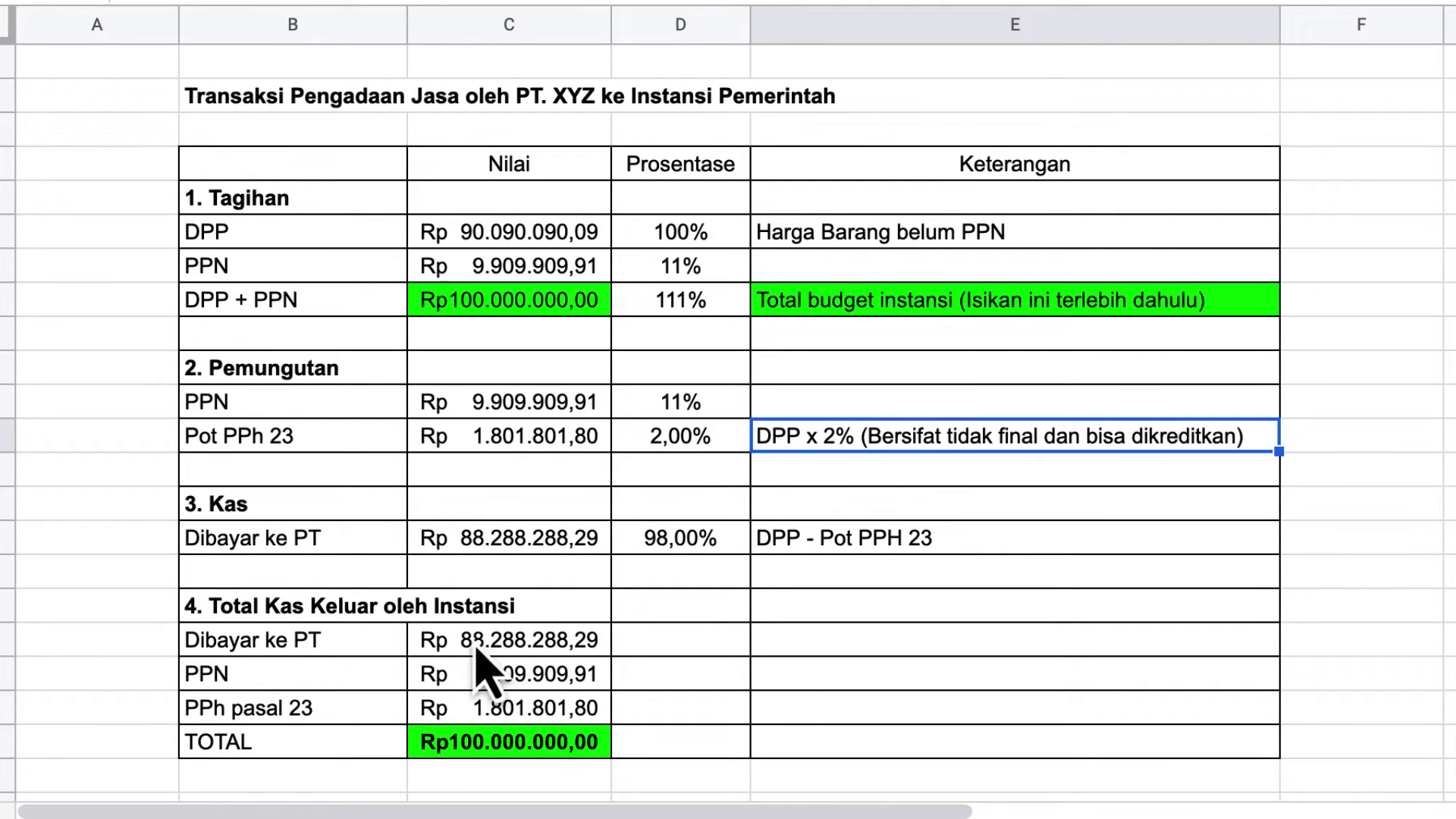
Step: Compare the Dibayar ke PT amount and percentage under Kas with the DPP and the Pot PPh 23 deduction
click(489, 542)
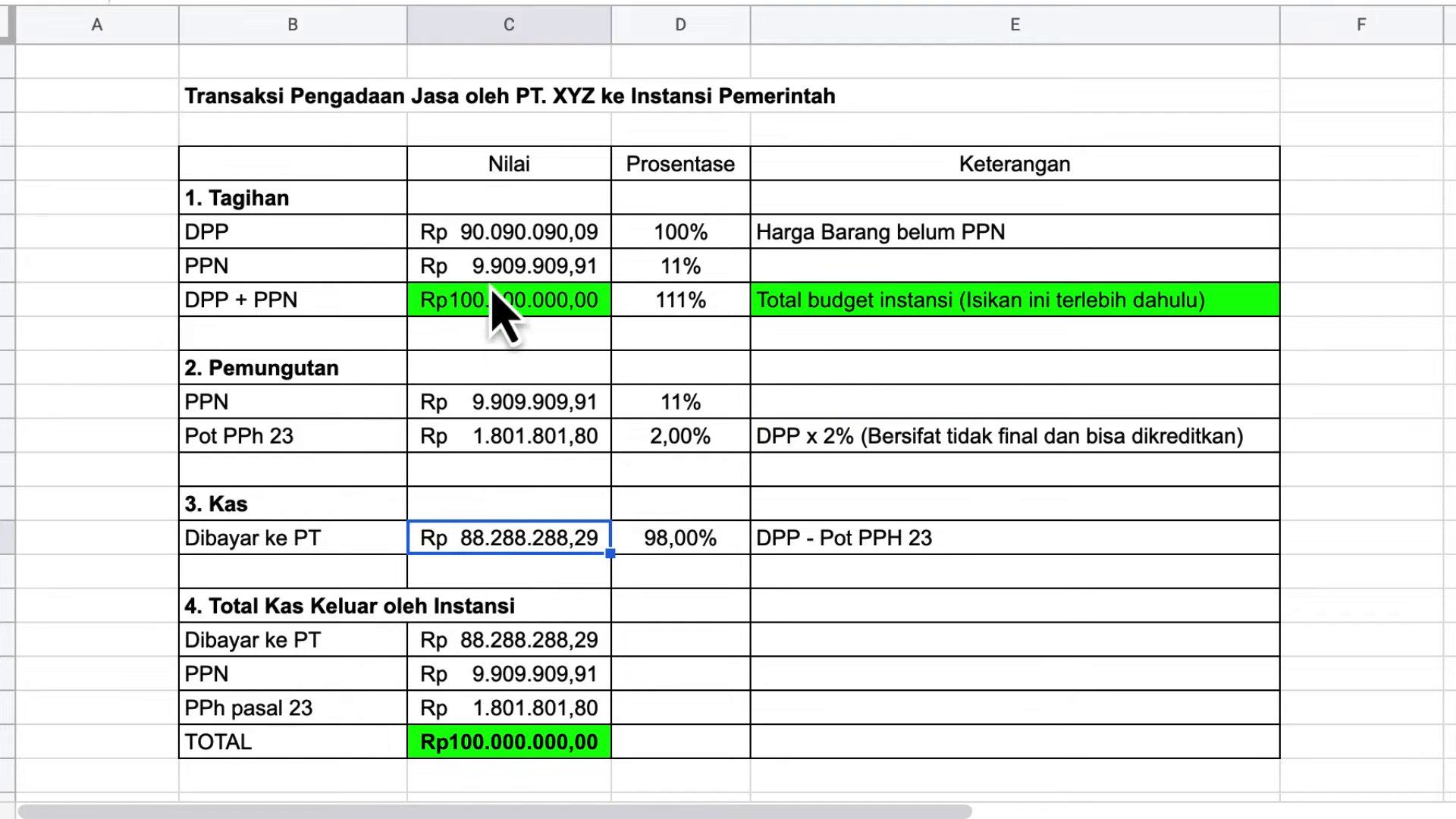
click(493, 244)
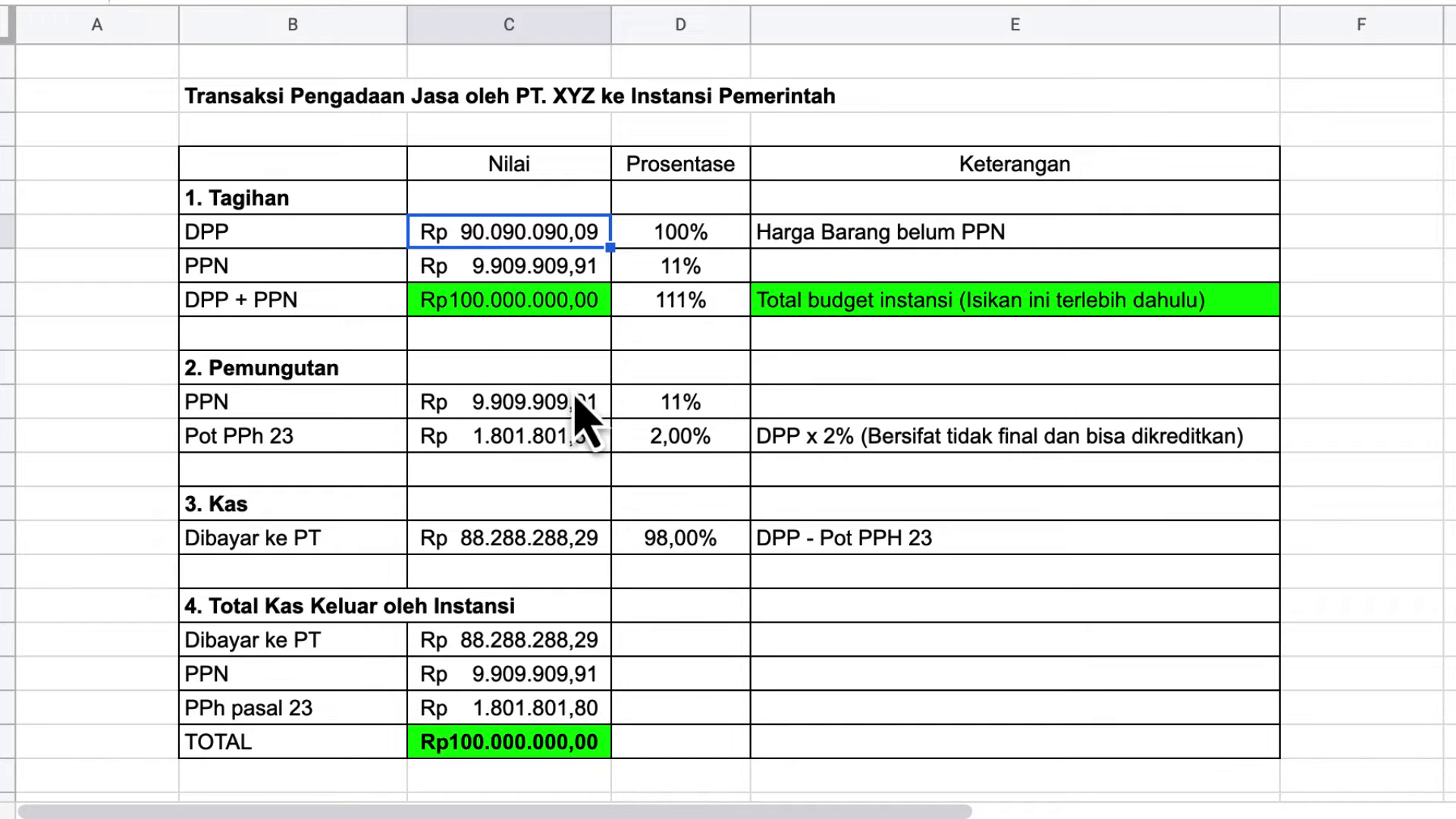
click(296, 414)
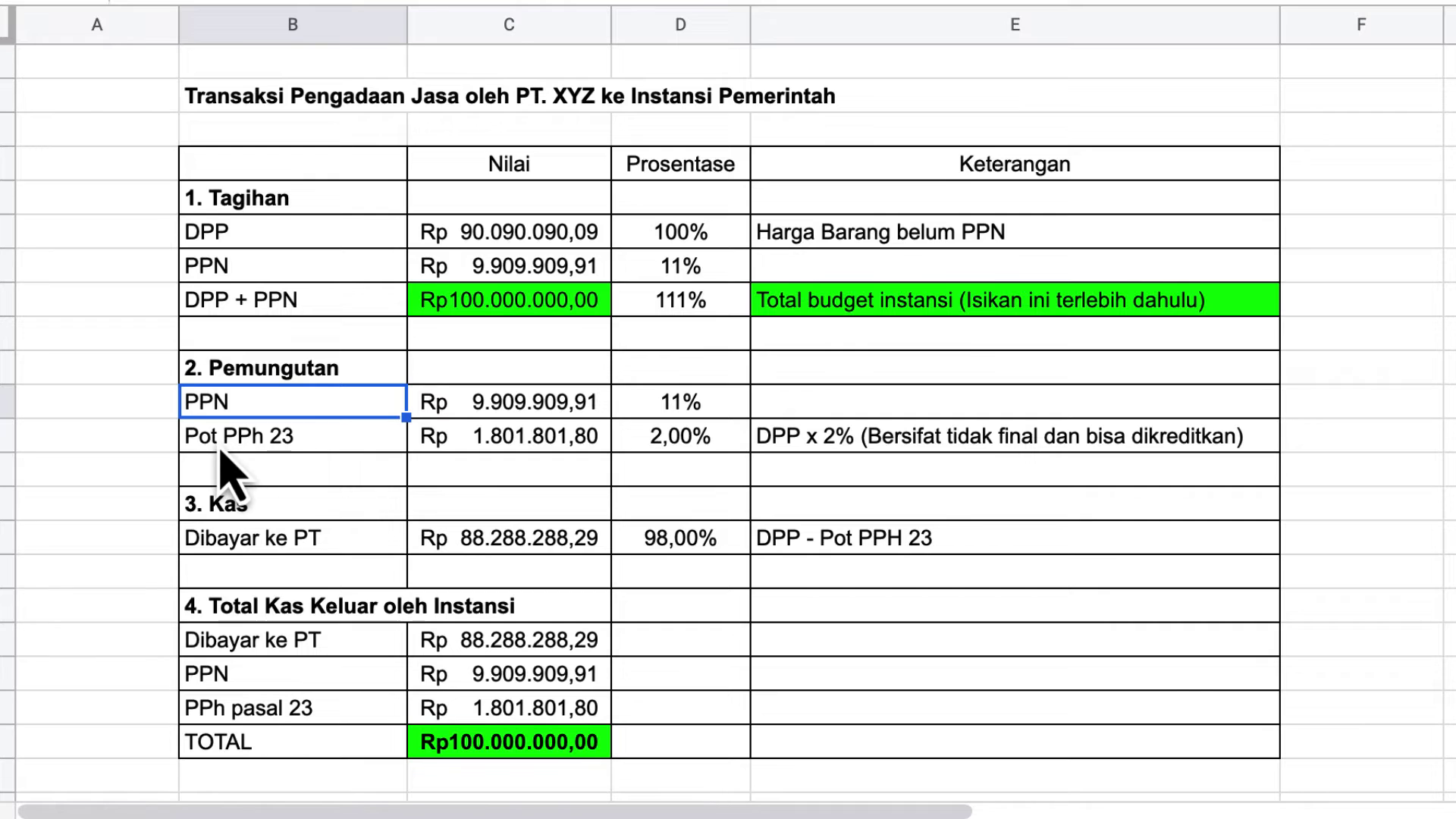
click(334, 446)
click(502, 443)
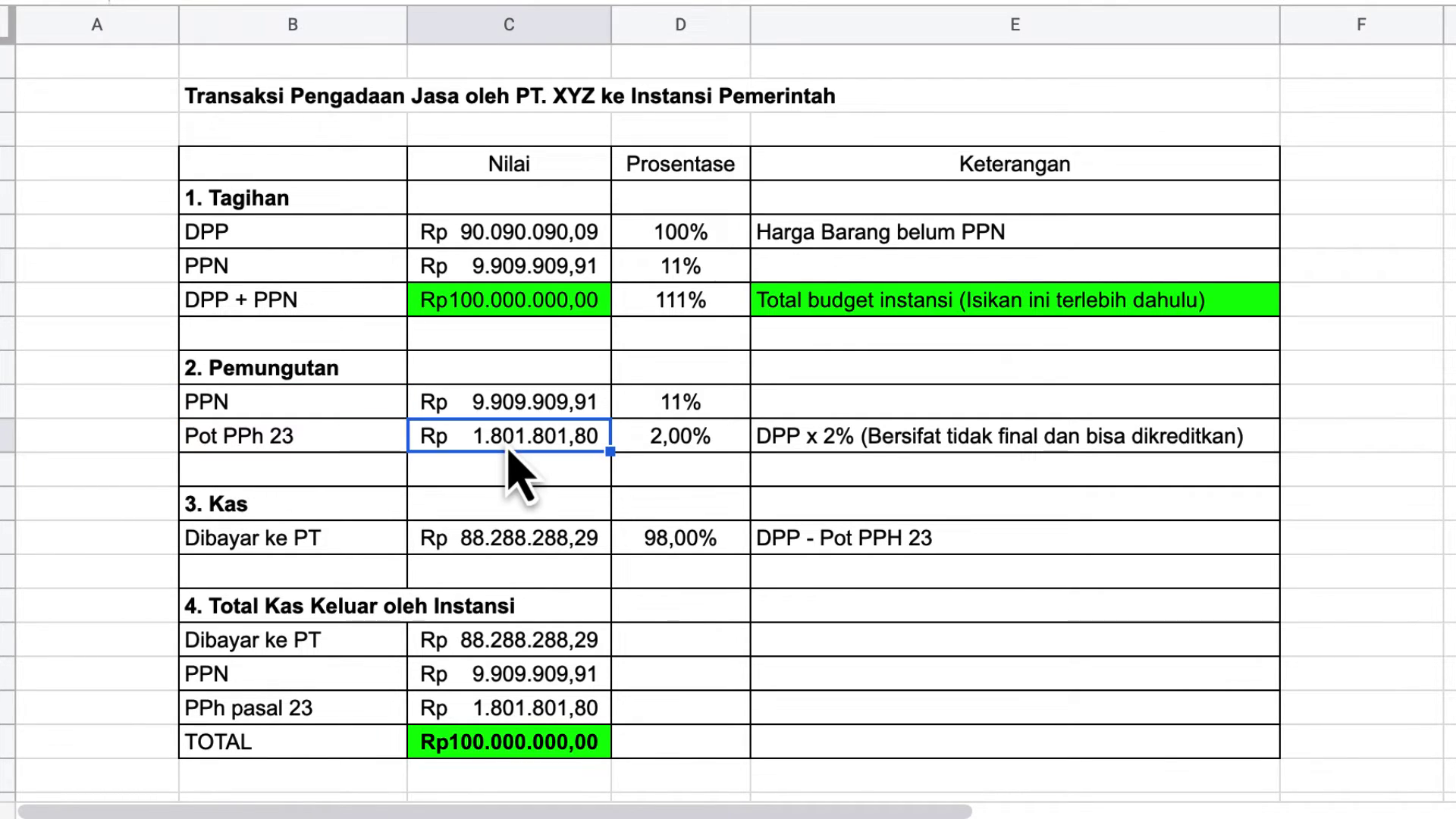
click(516, 547)
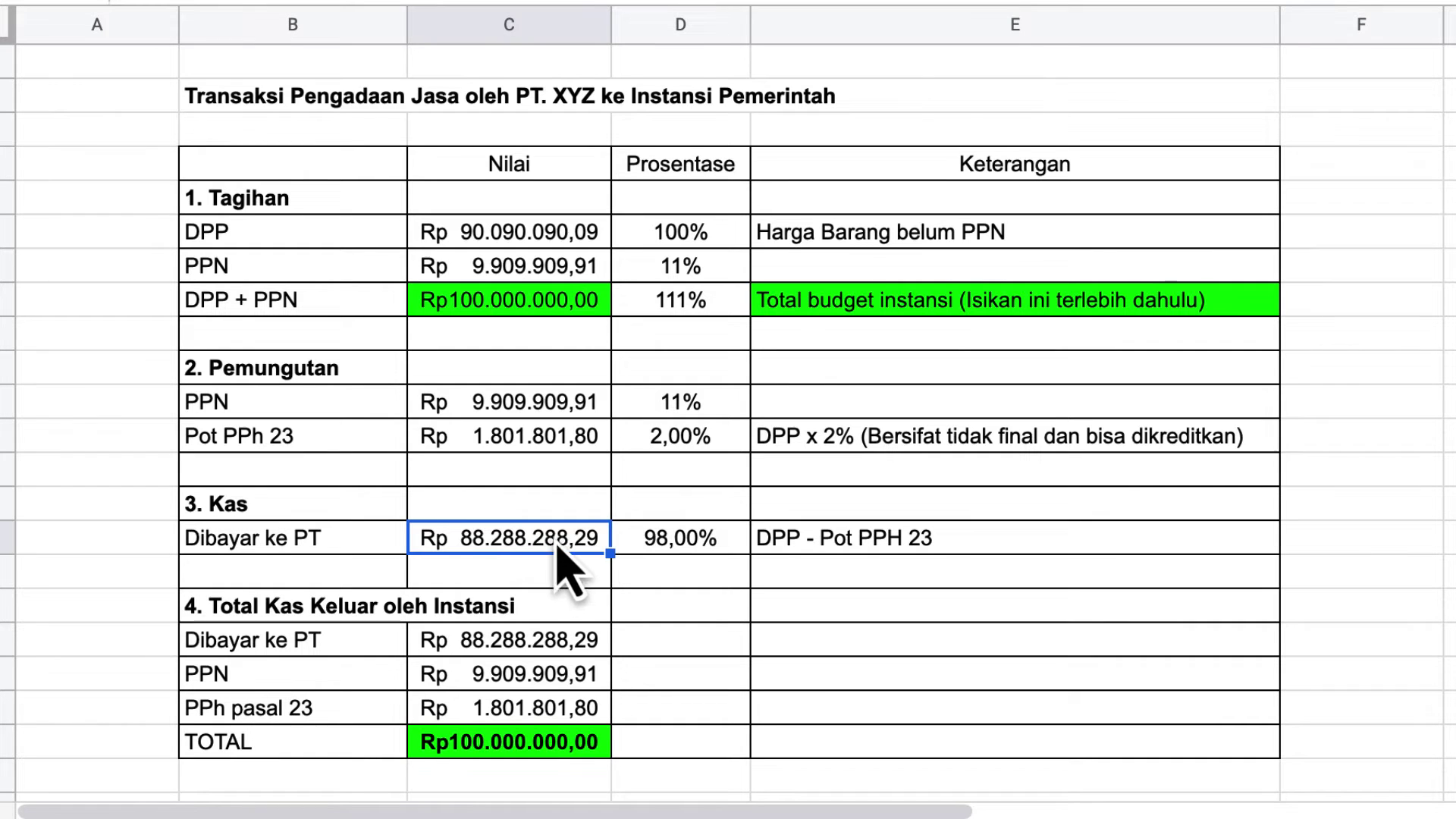
click(529, 237)
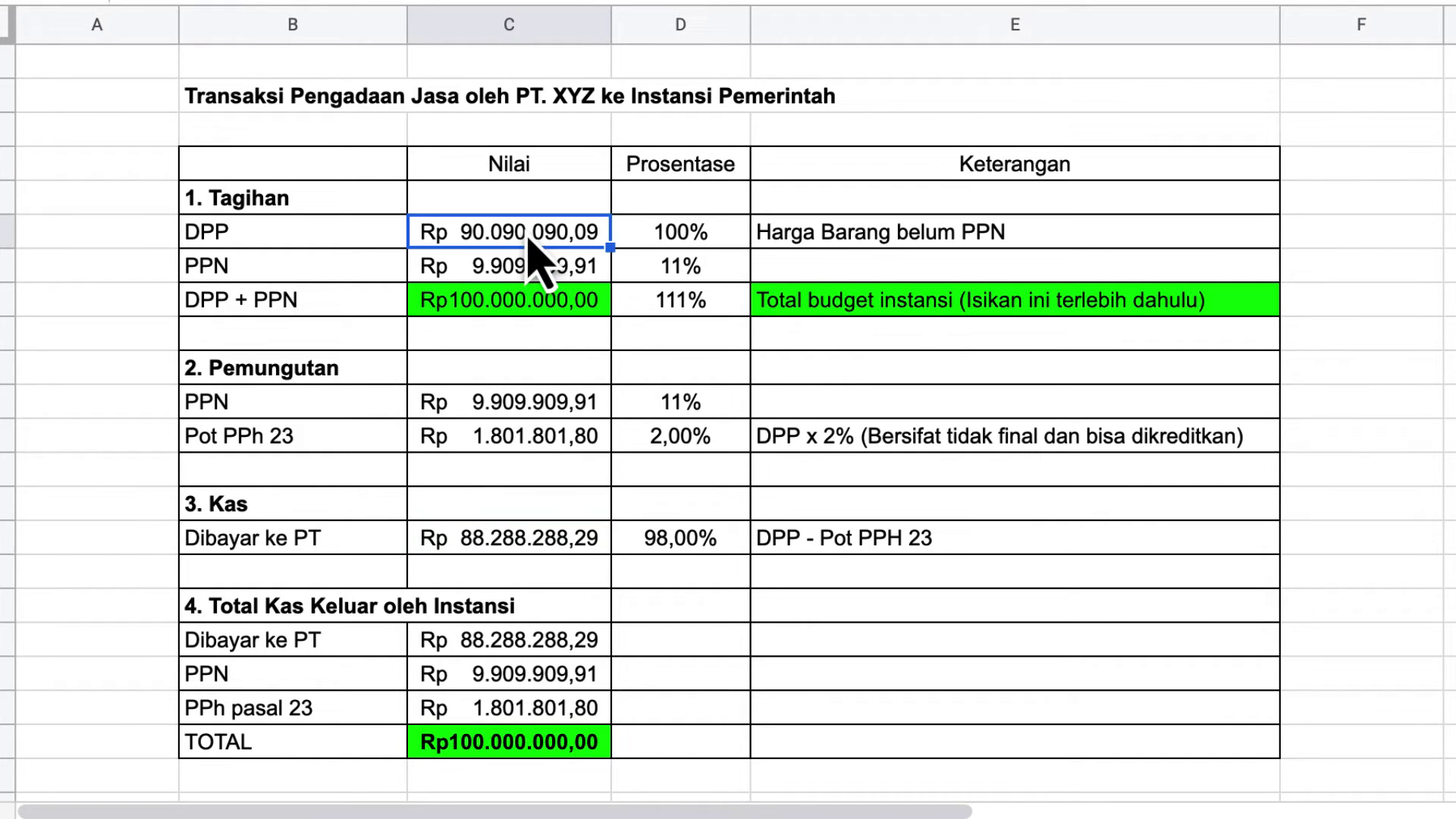
click(559, 447)
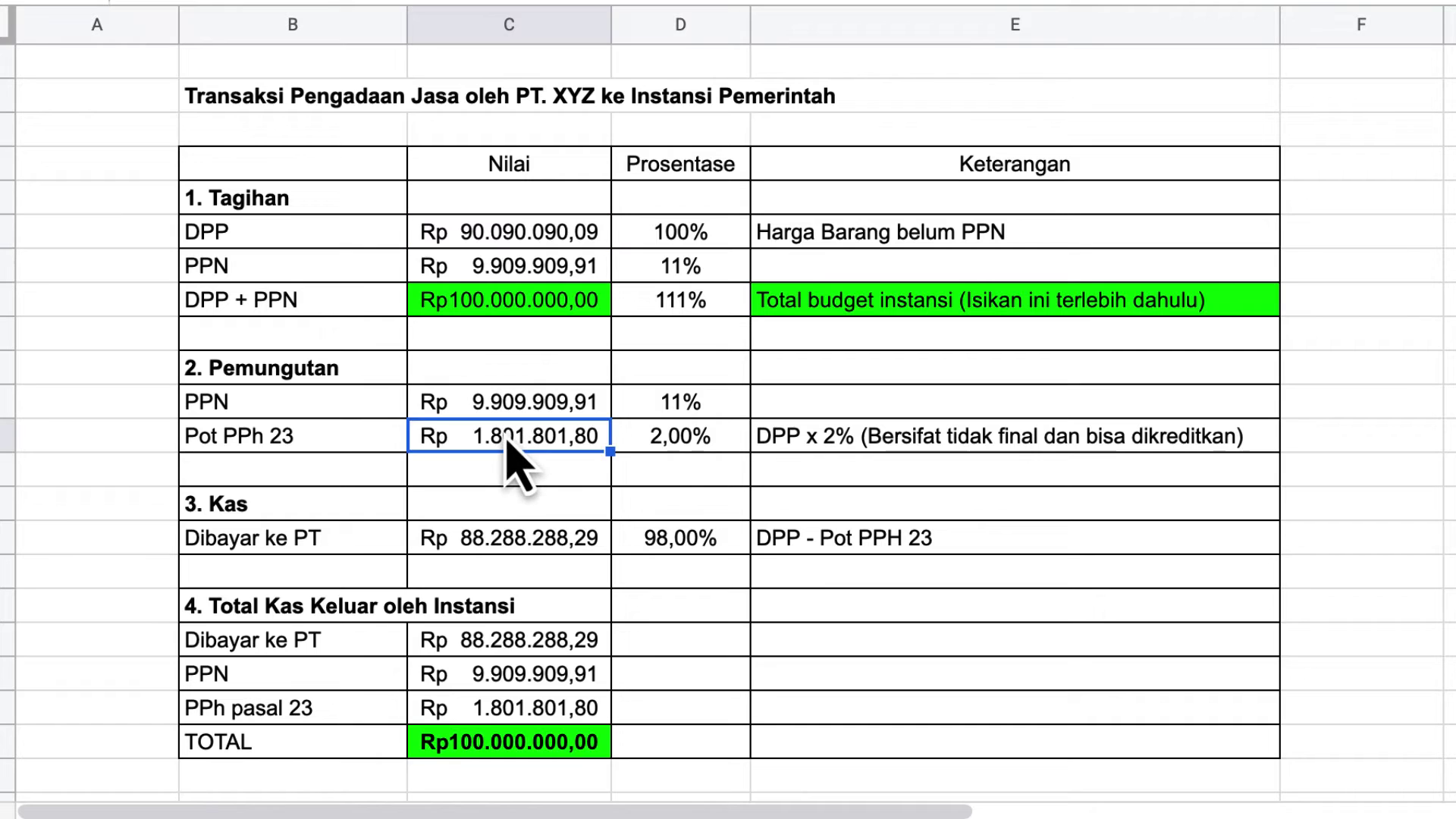
click(673, 459)
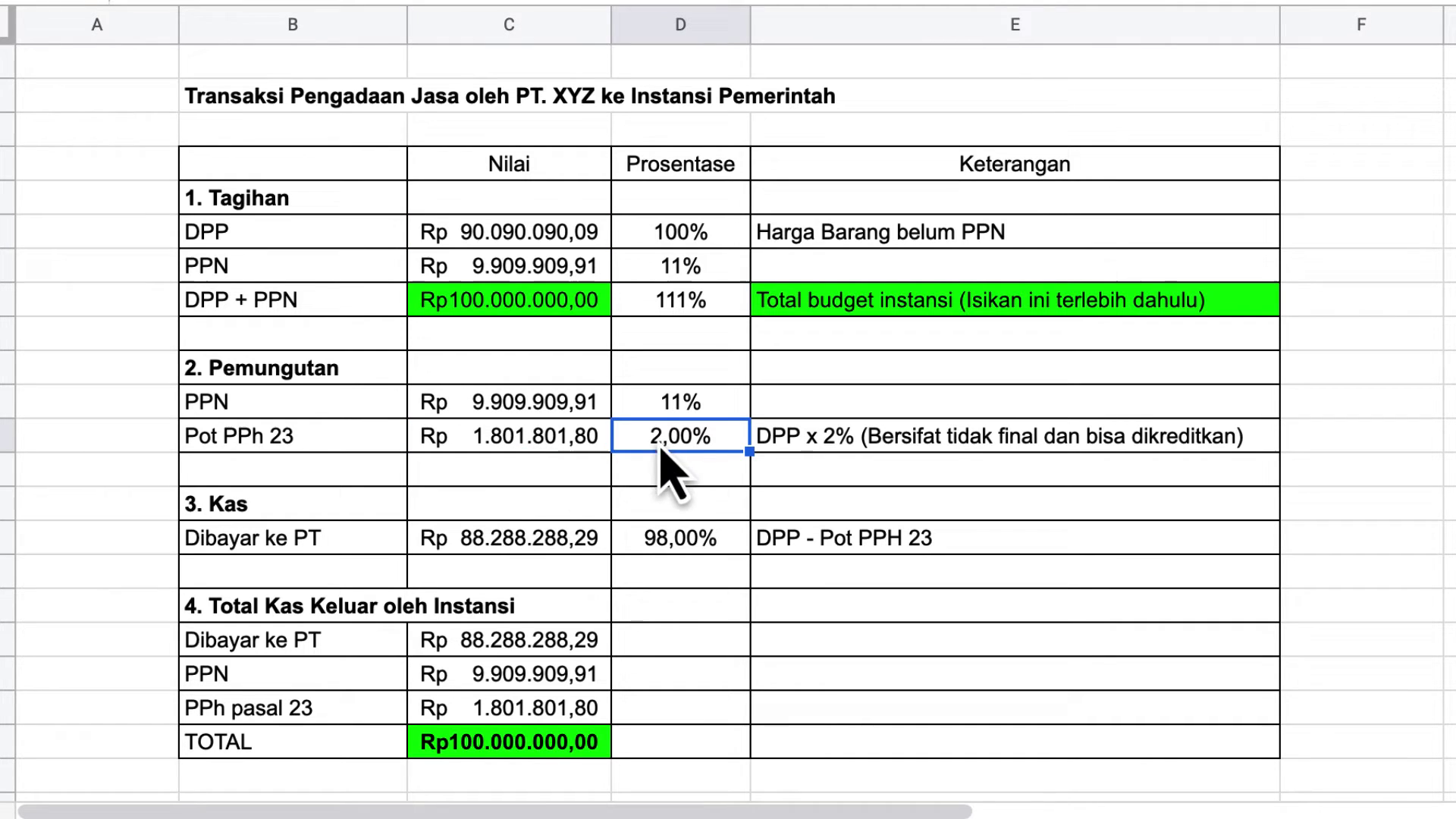
click(682, 547)
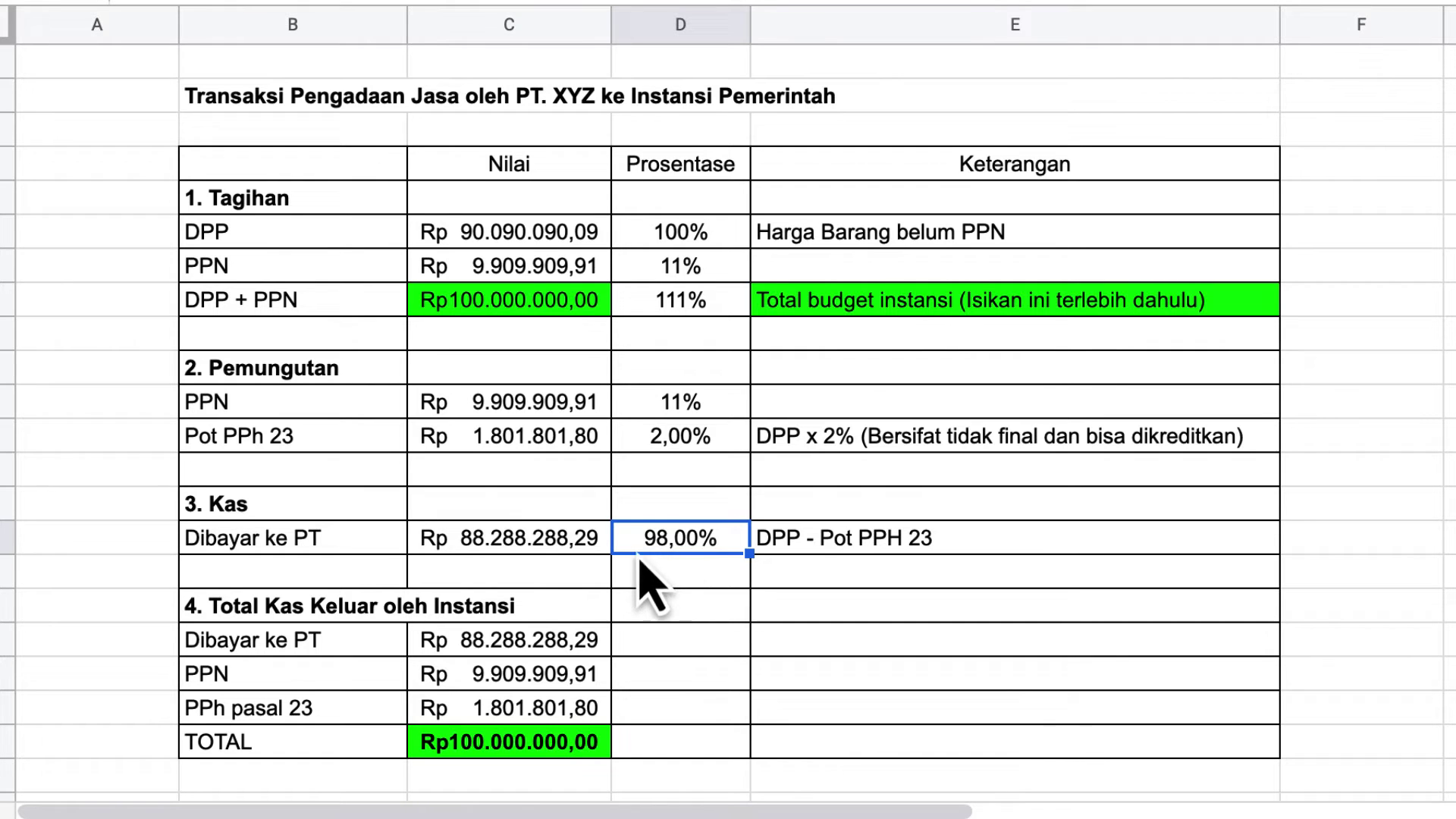
click(488, 540)
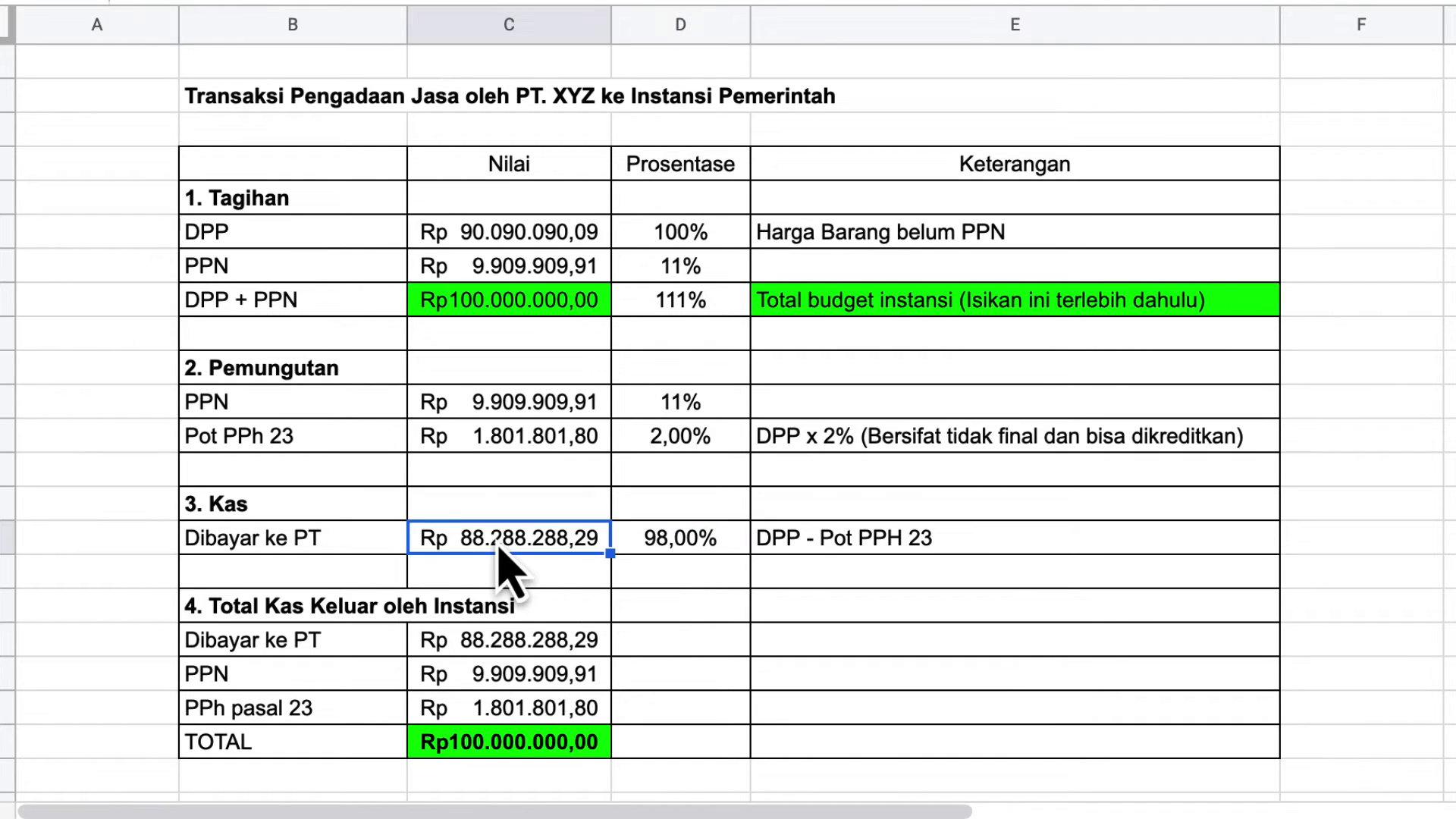
Step: Review the Total Kas Keluar oleh Instansi breakdown: Dibayar ke PT, PPN, PPh pasal 23 and TOTAL
click(495, 641)
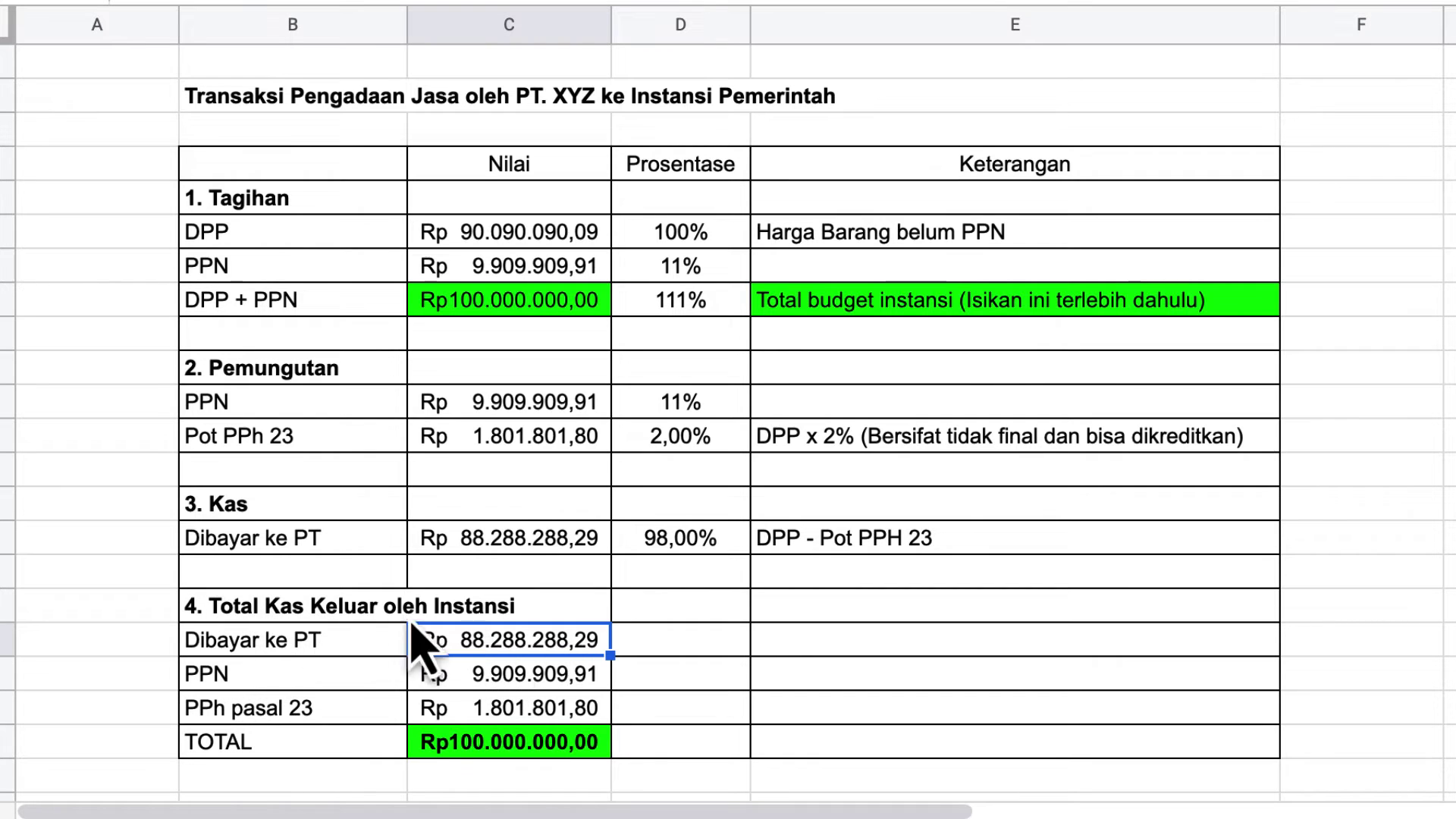
click(319, 646)
click(512, 652)
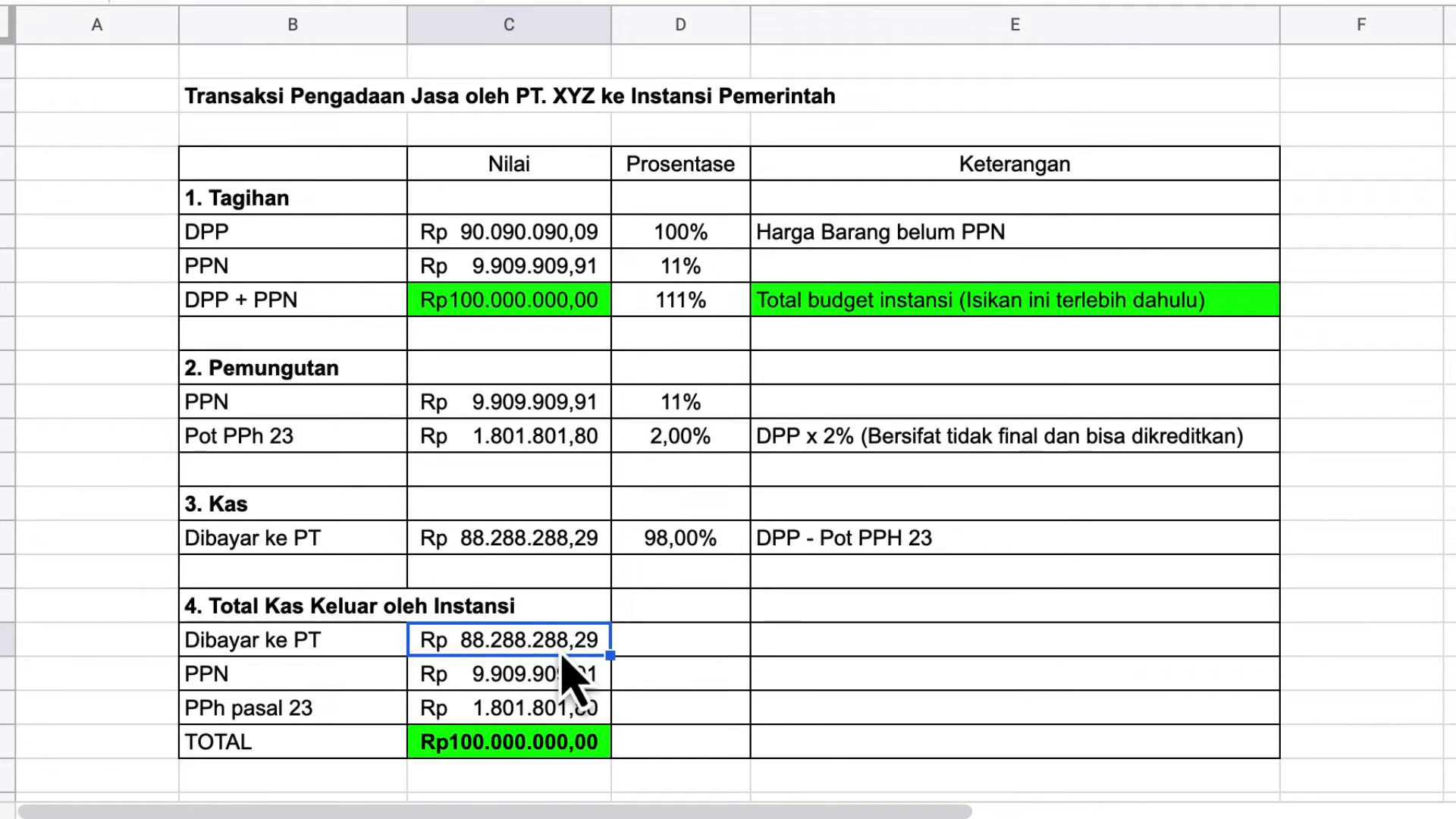
click(248, 687)
click(492, 680)
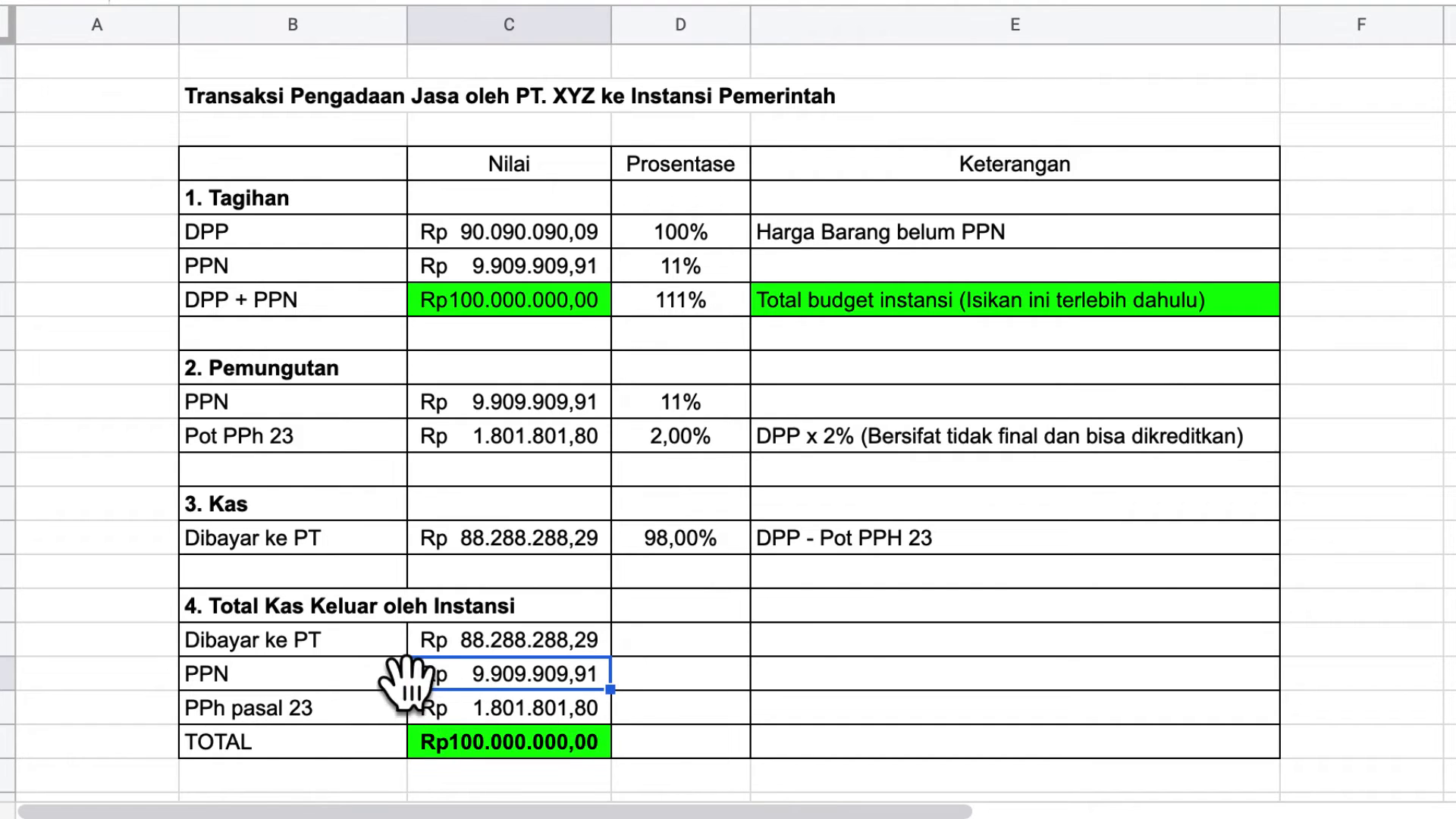
key(Down)
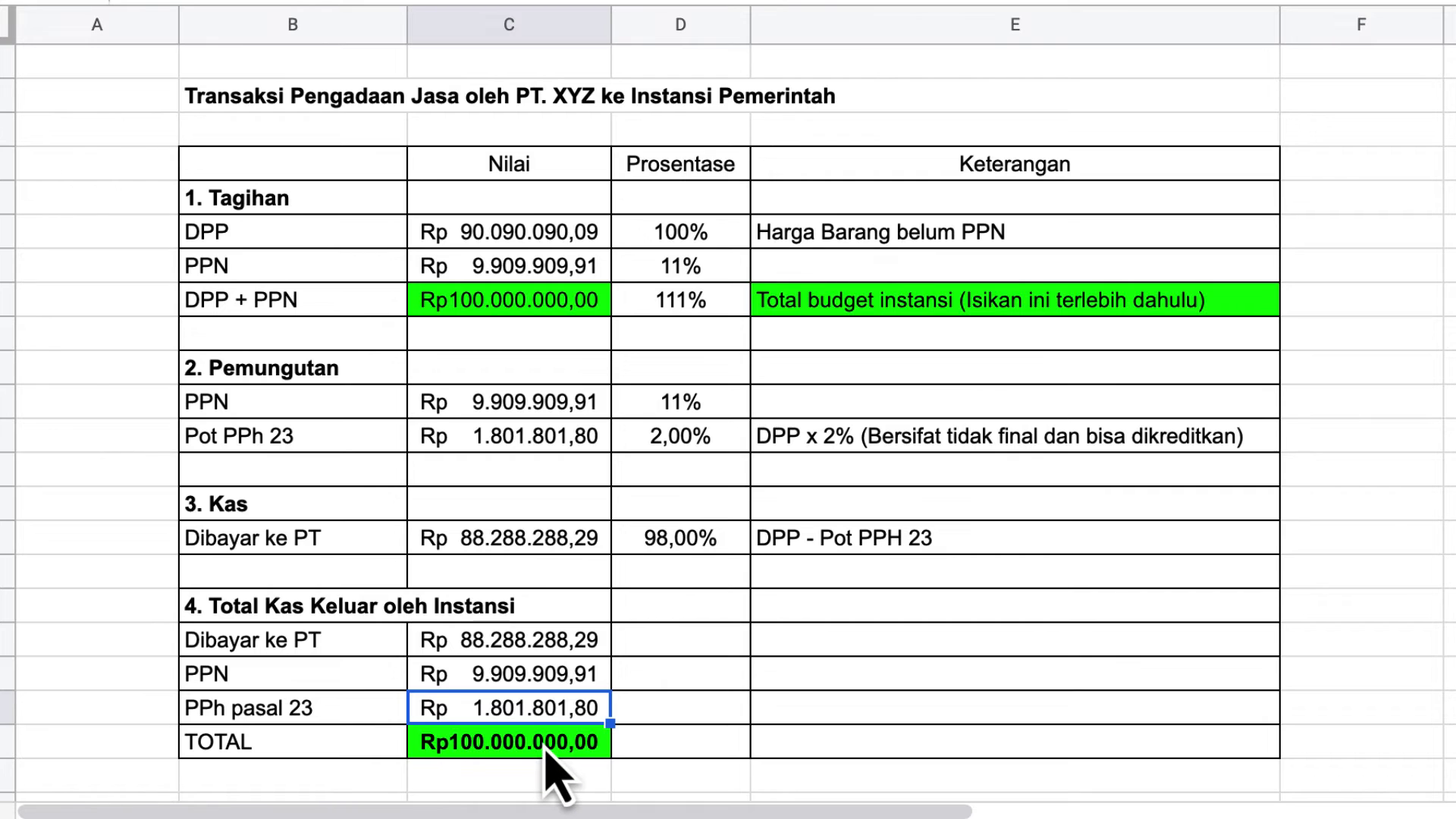
click(545, 747)
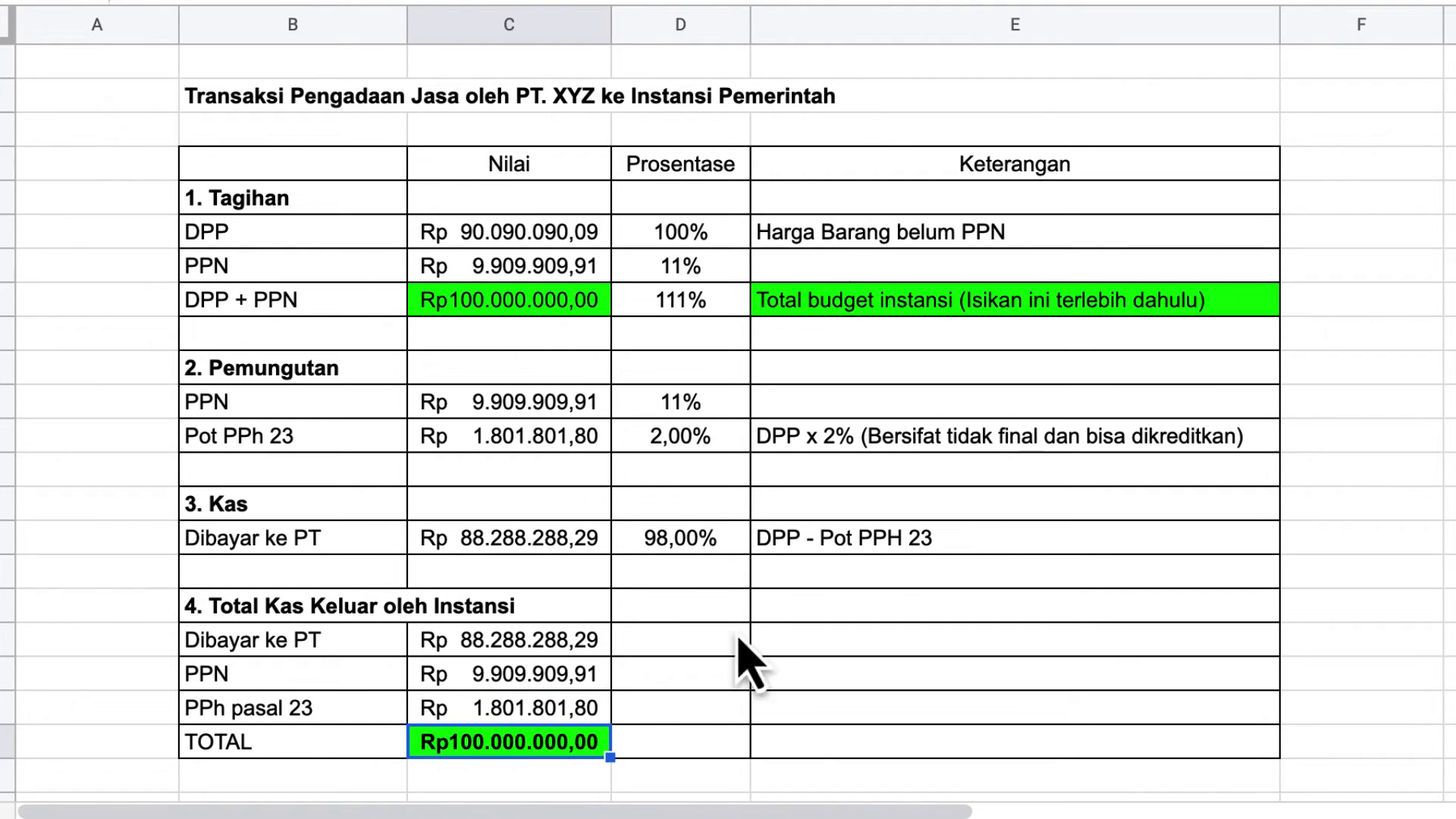
Step: Recheck the Dibayar ke PT note and amount under Kas against the Pot PPh 23 amount, percentage and note under Pemungutan
click(857, 541)
key(Left)
key(Left)
key(Up)
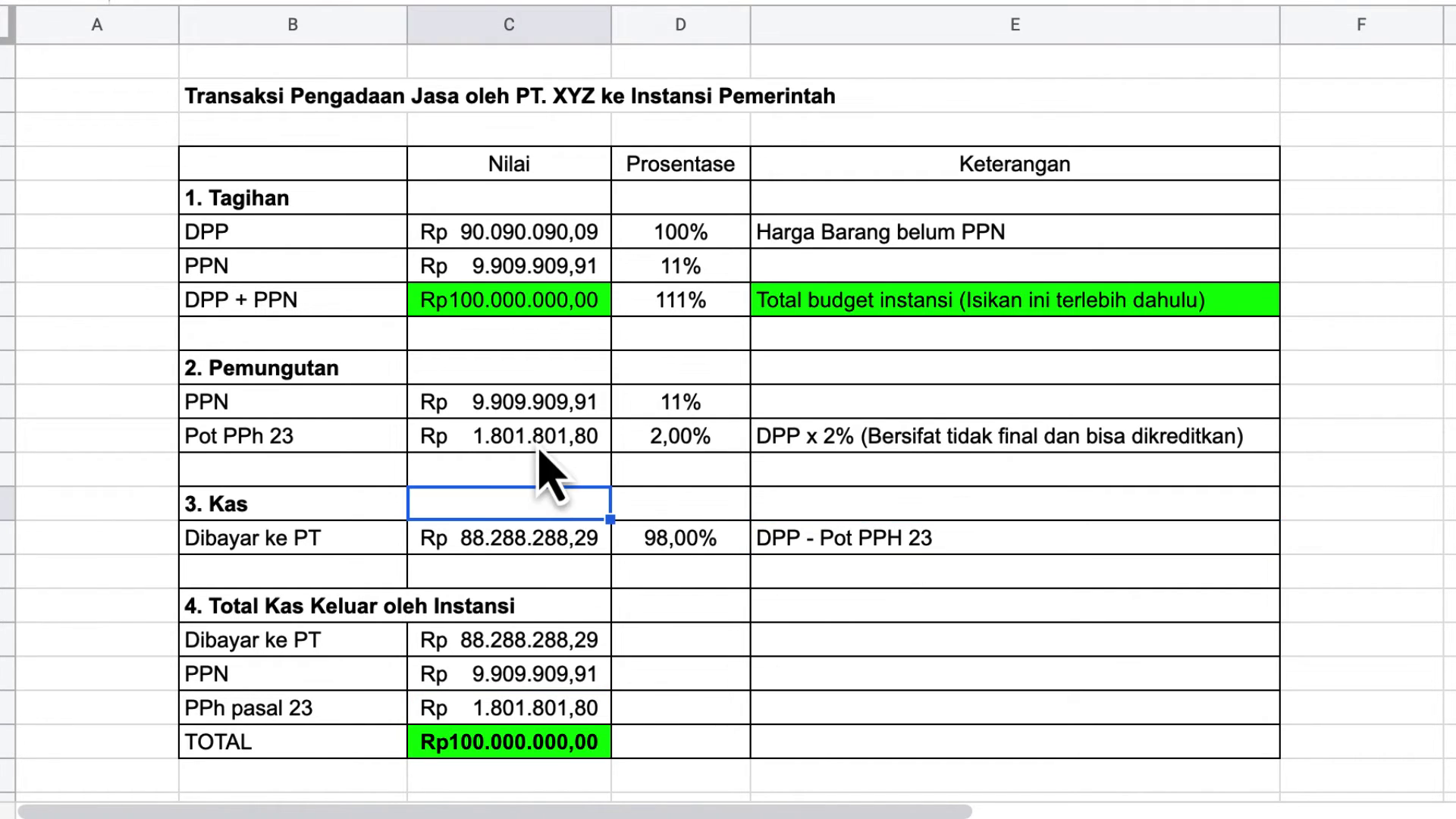
key(Up)
key(Up)
key(Right)
key(Right)
click(853, 571)
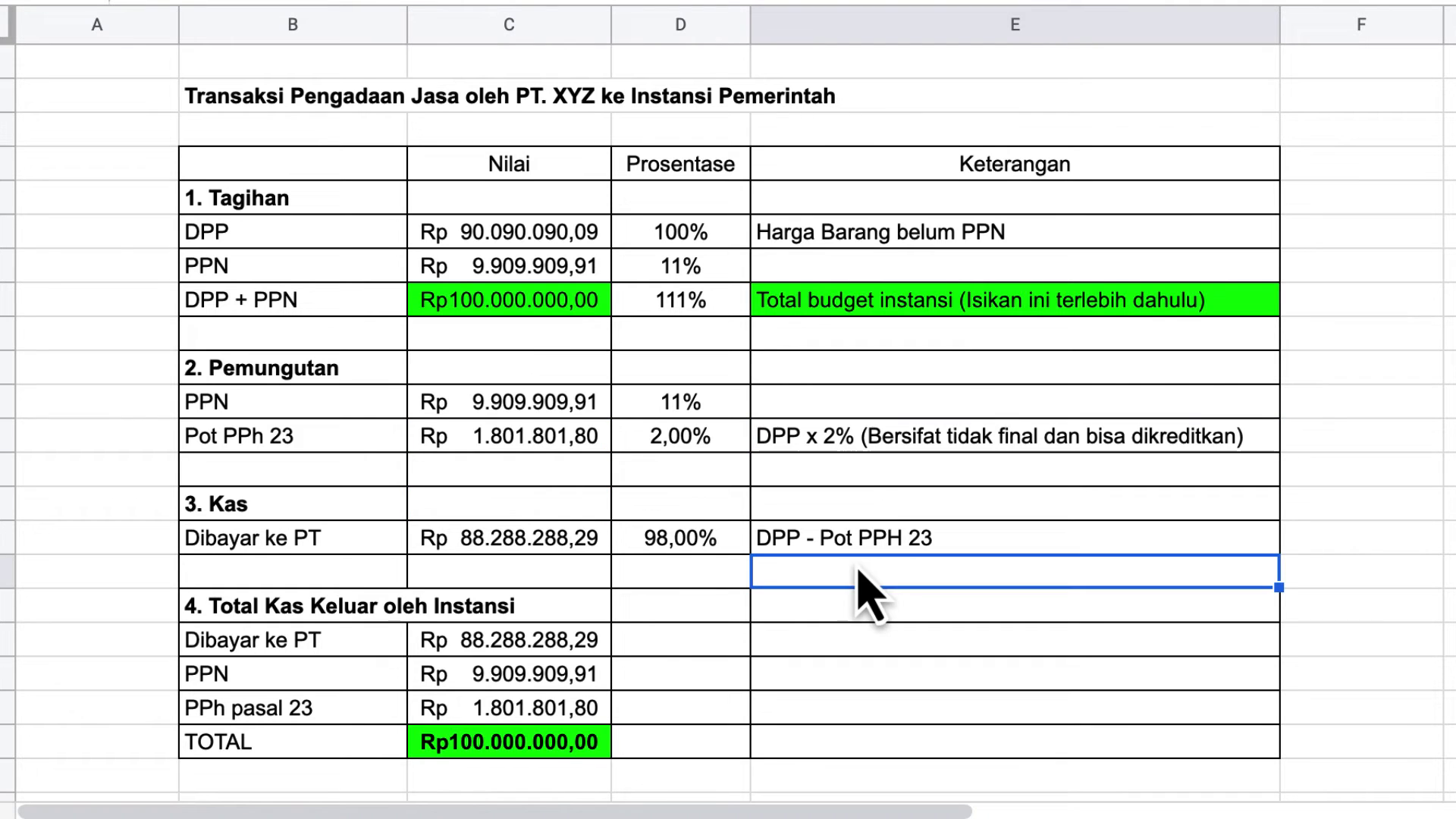
click(1336, 507)
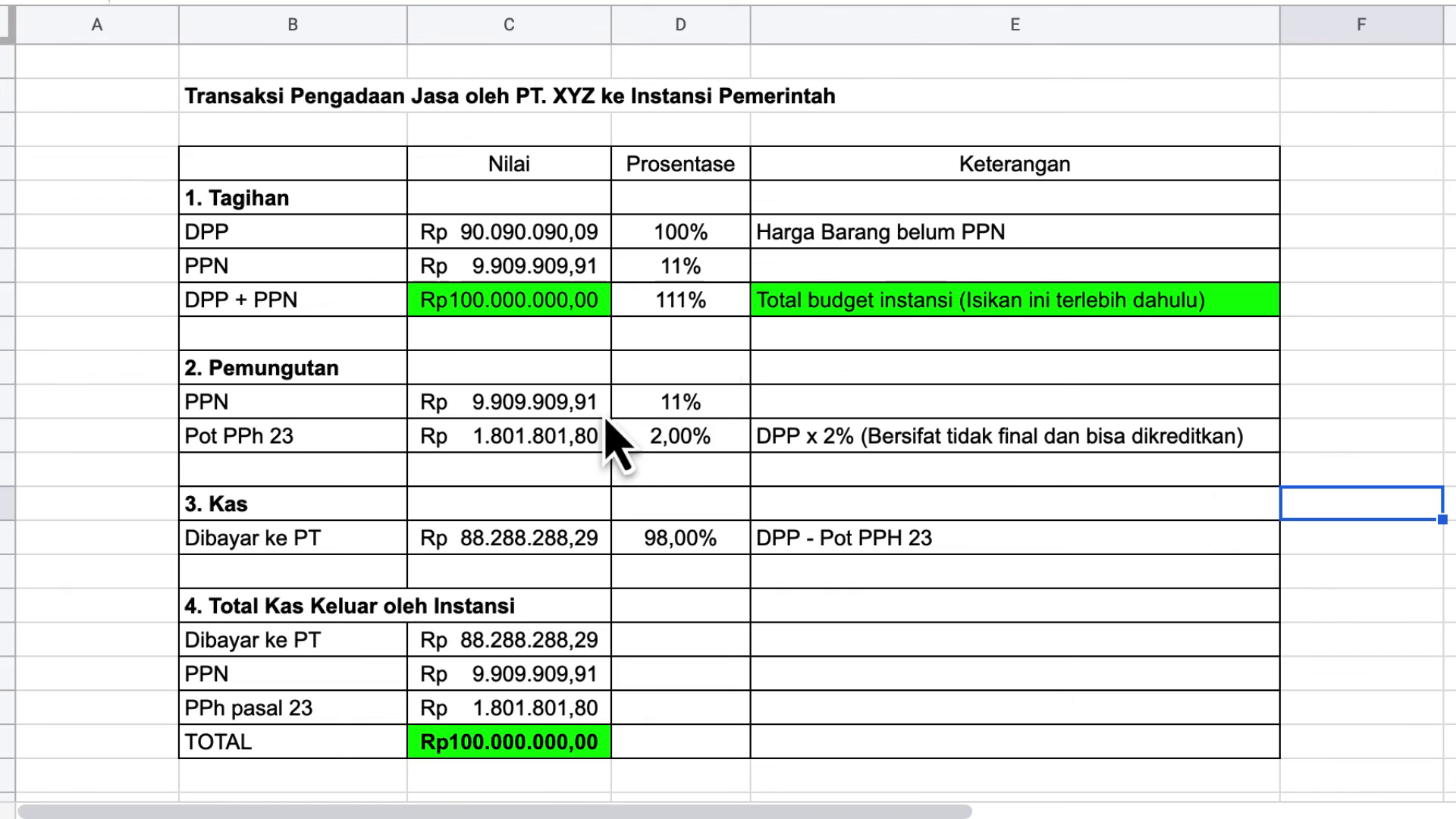
click(1450, 639)
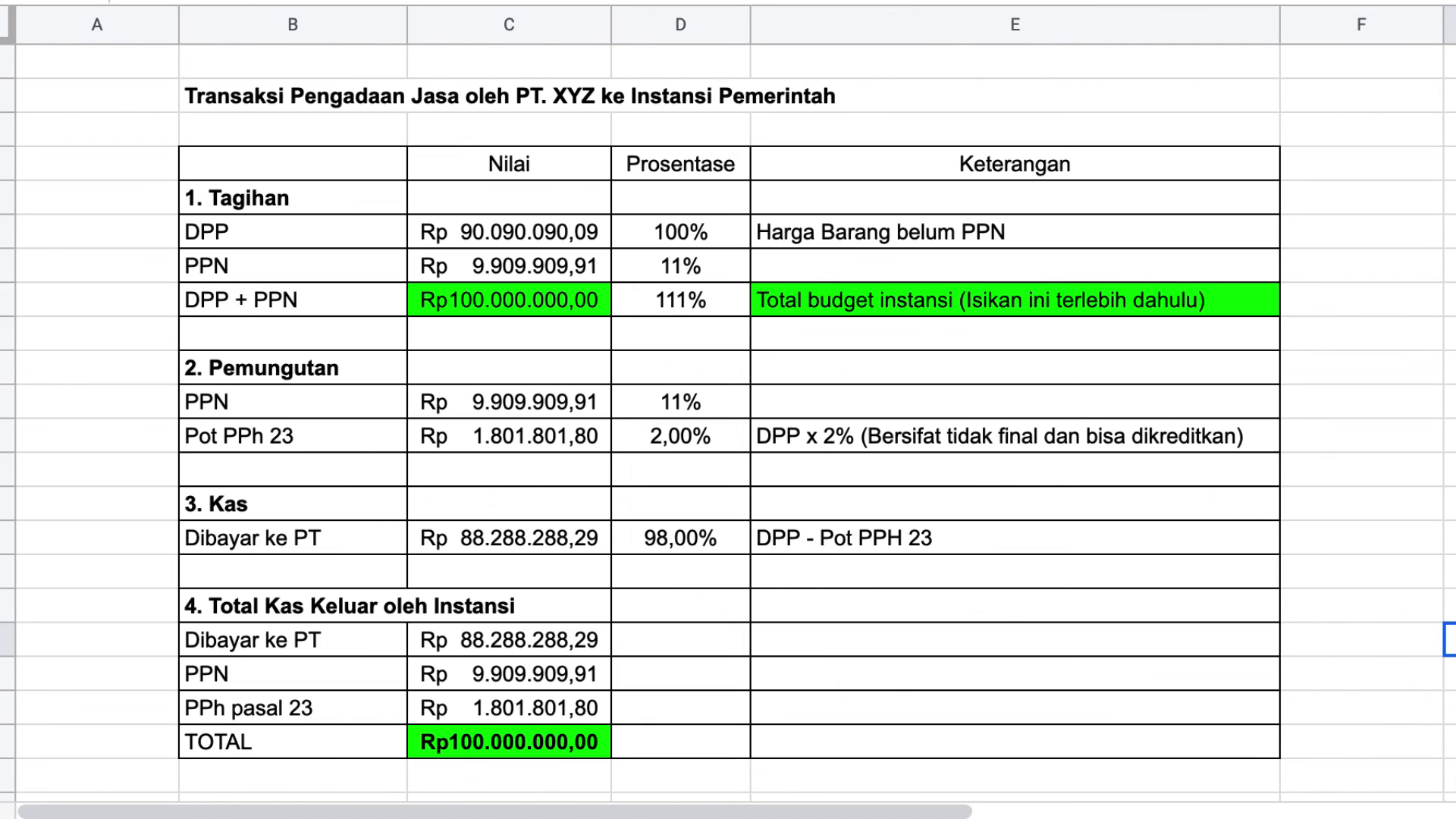
click(1449, 436)
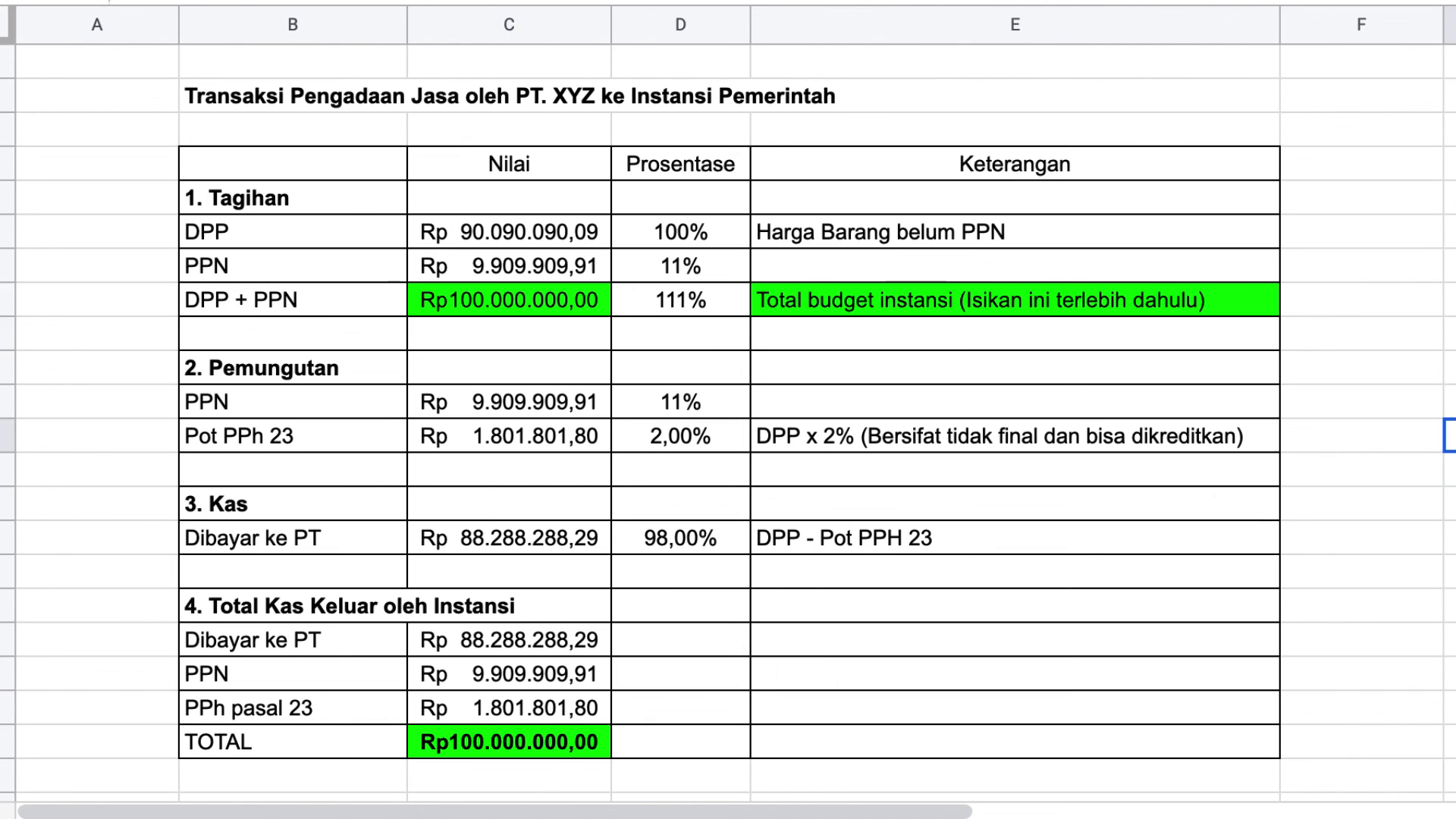
click(1450, 163)
click(1450, 231)
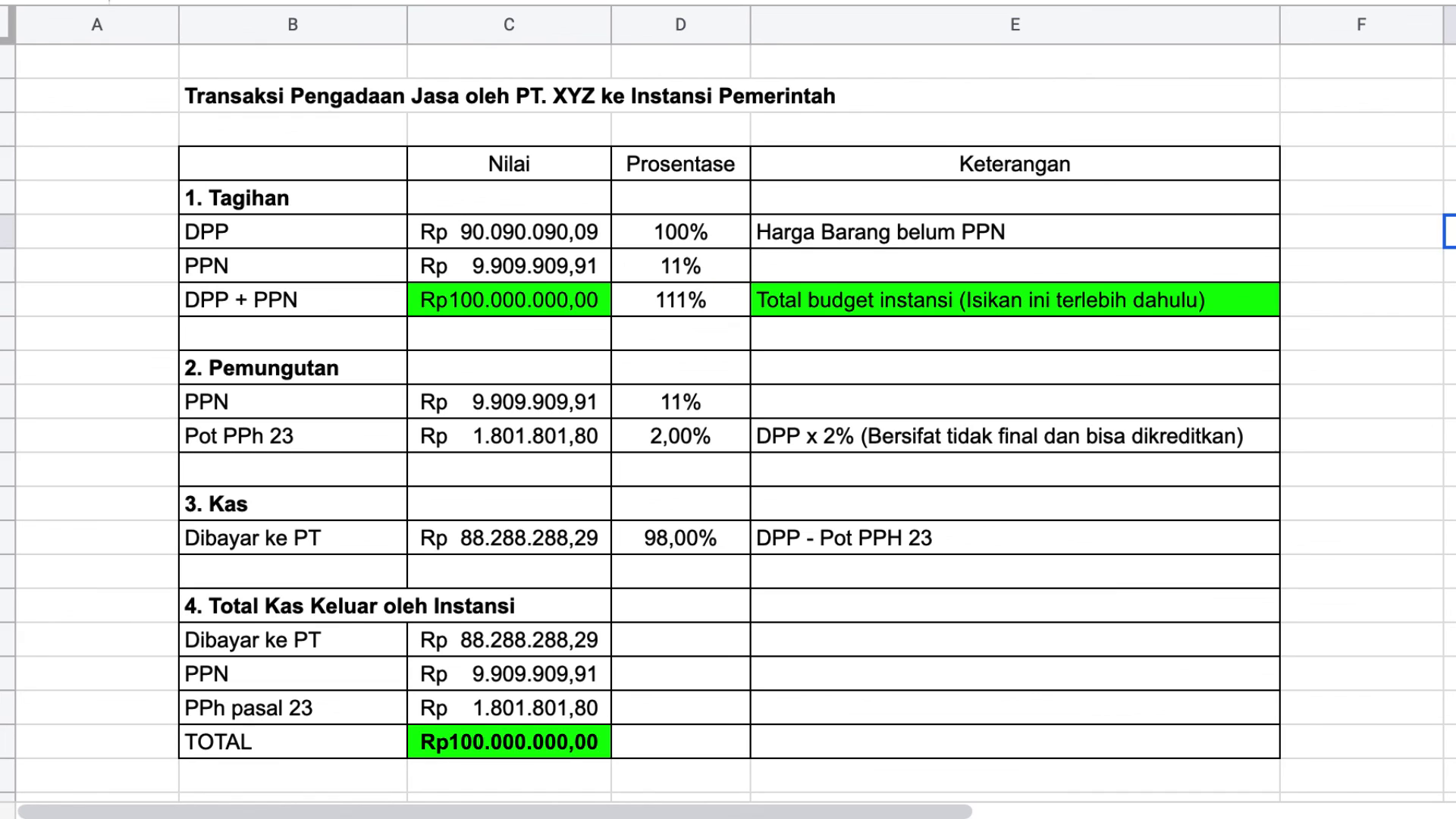
click(1450, 334)
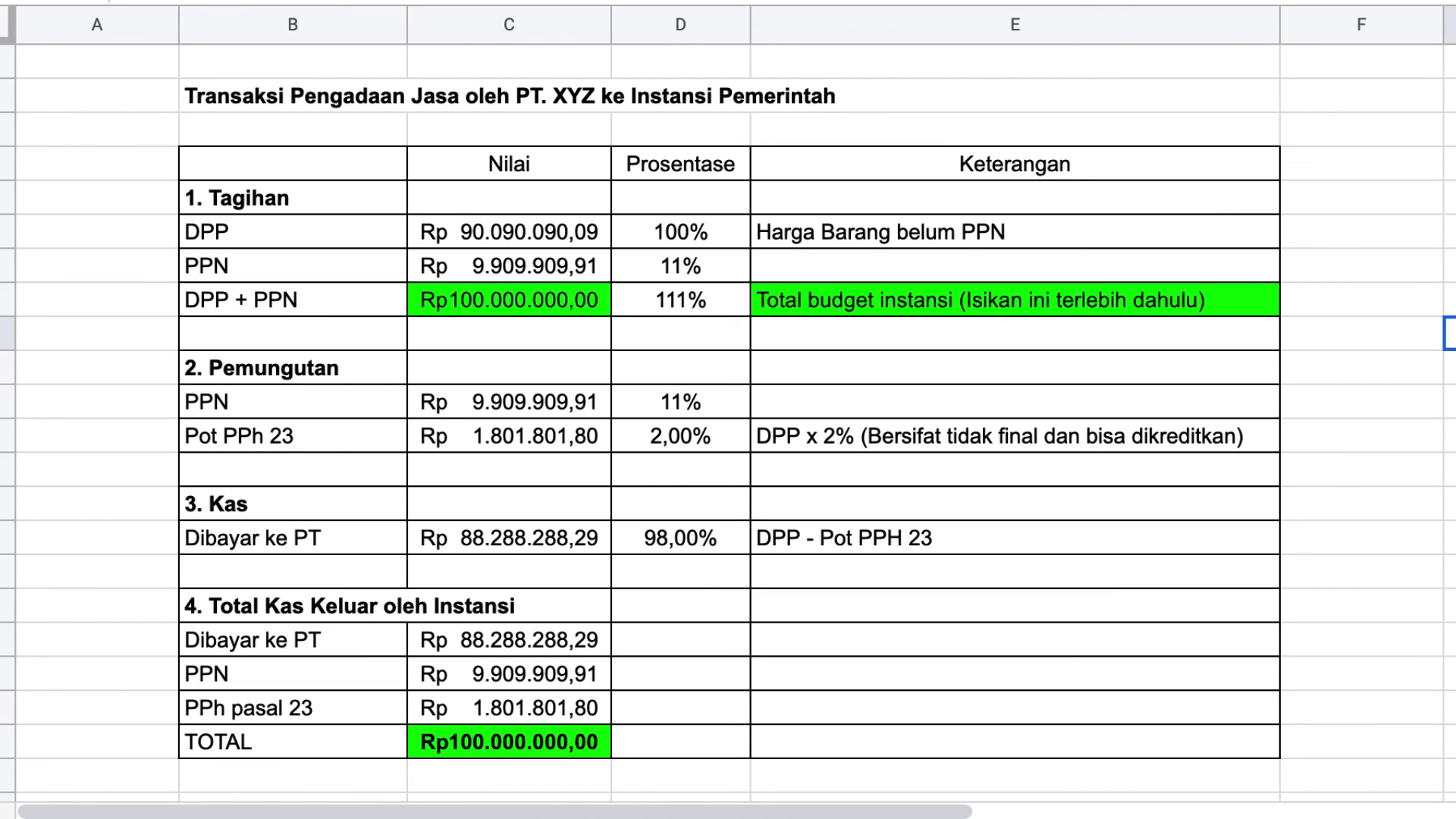